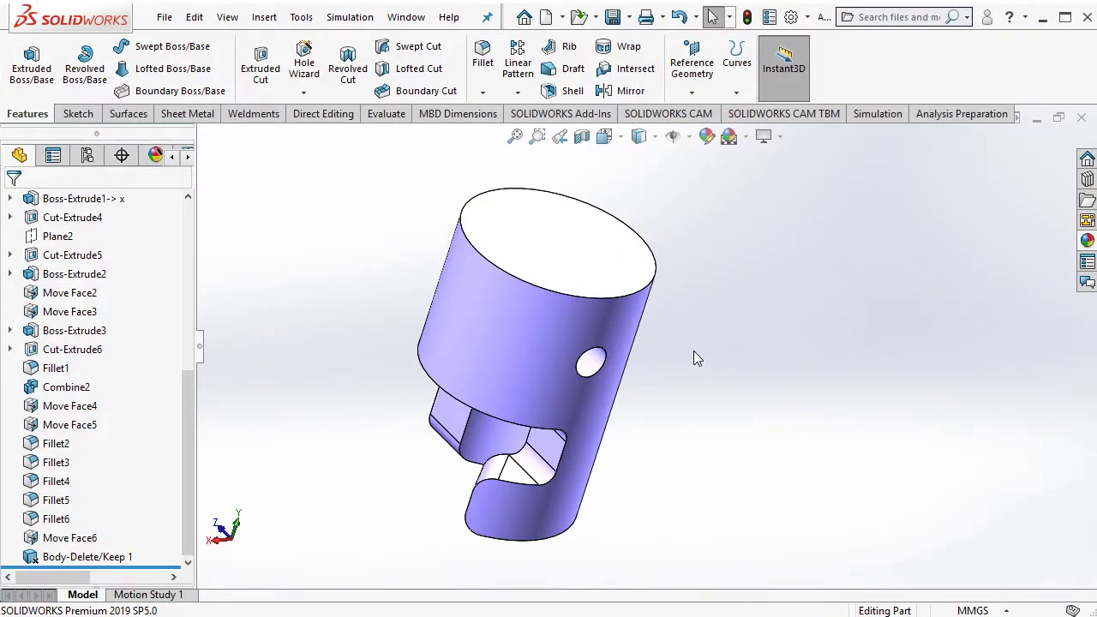
Select the cylinder's flat top face and bring a blank Notepad window forward
mouse_move(693, 355)
middle_mouse_down()
mouse_move(670, 256)
mouse_move(592, 237)
middle_mouse_up()
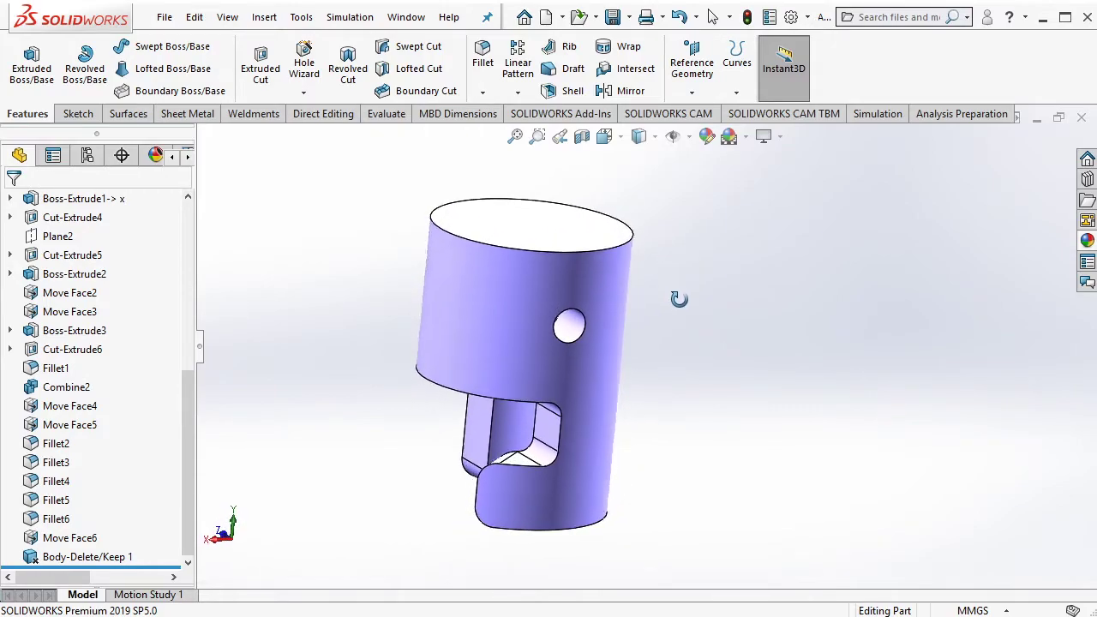
left_click(592, 238)
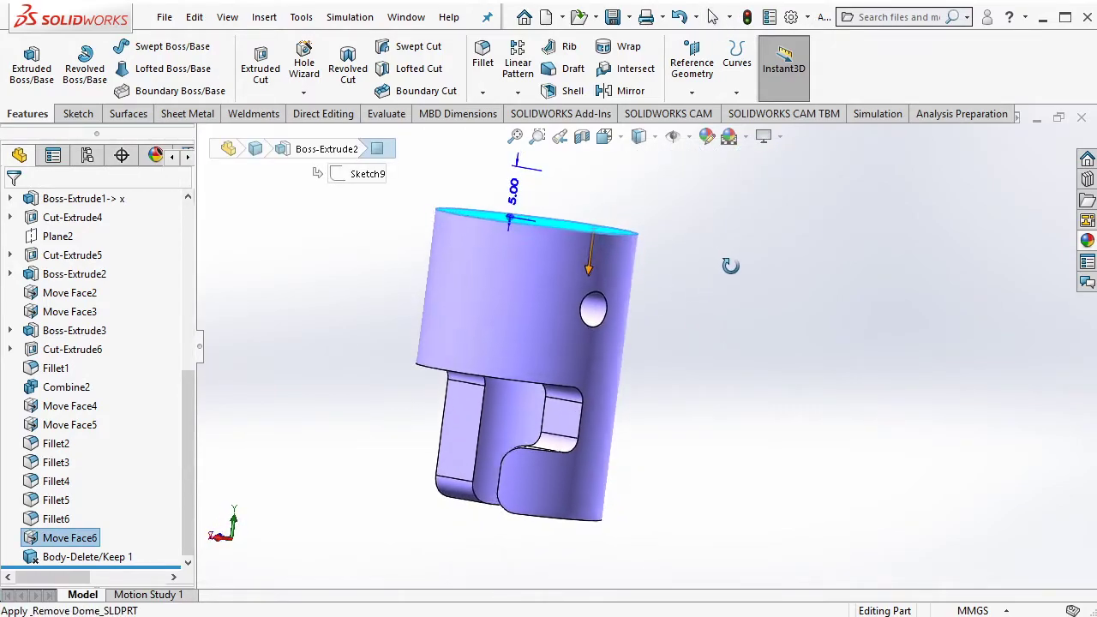
middle_click_drag(710, 303, 776, 286)
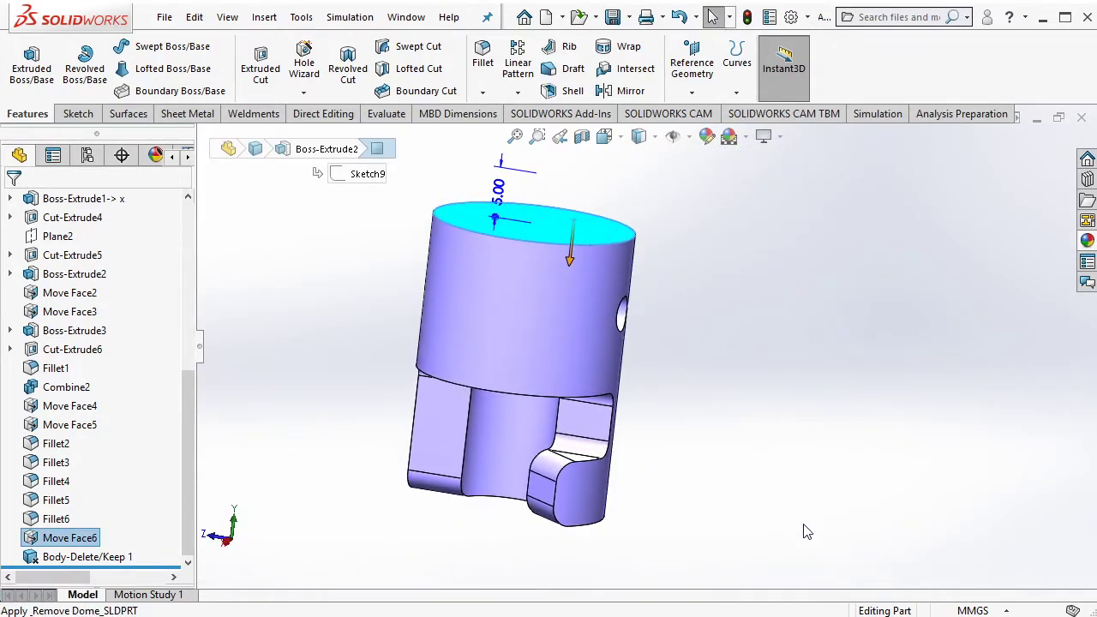
left_click(588, 614)
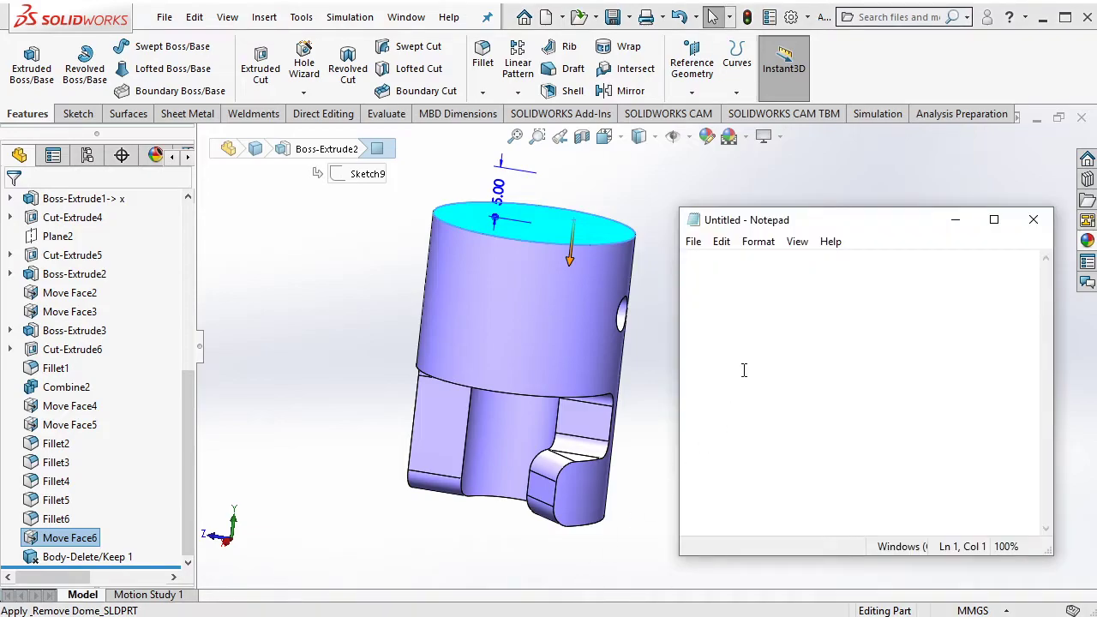
Type the note 'we will add a "dome" in this surface', then deselect the top face
type("we will ")
type("ad")
type("d a \"dome")
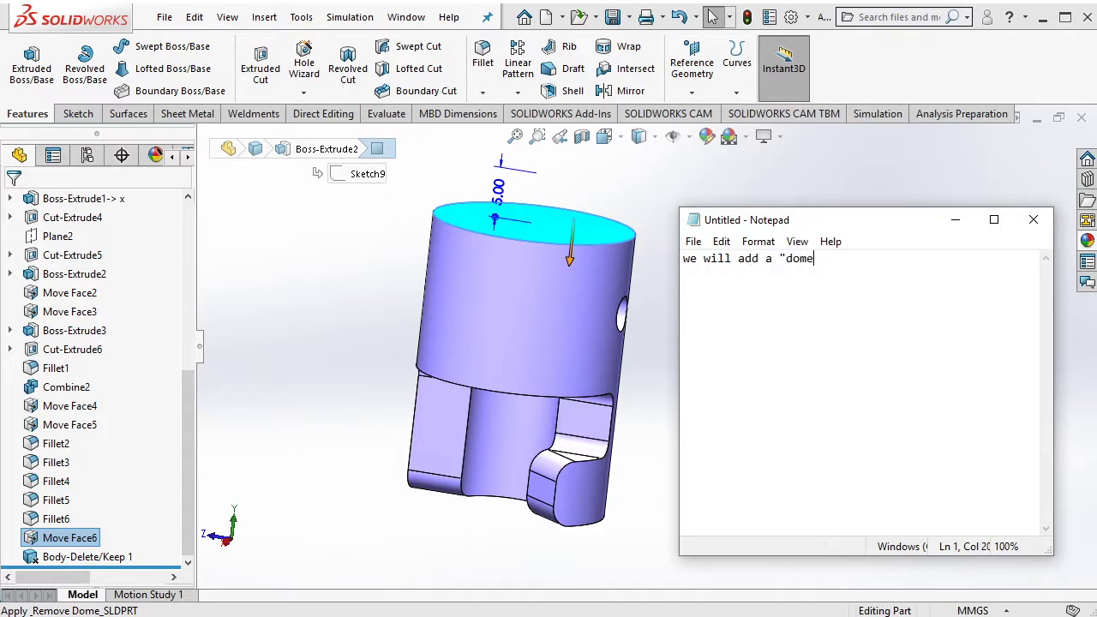
type("\" in this ")
type("surface")
left_click(555, 220)
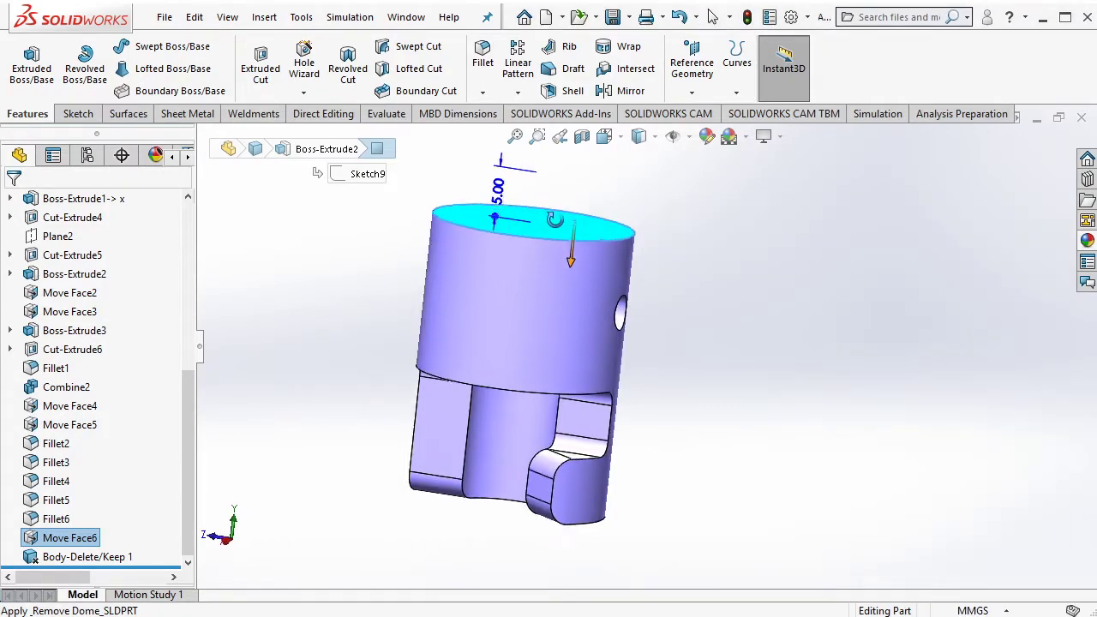
middle_click_drag(555, 220, 721, 337)
left_click(721, 336)
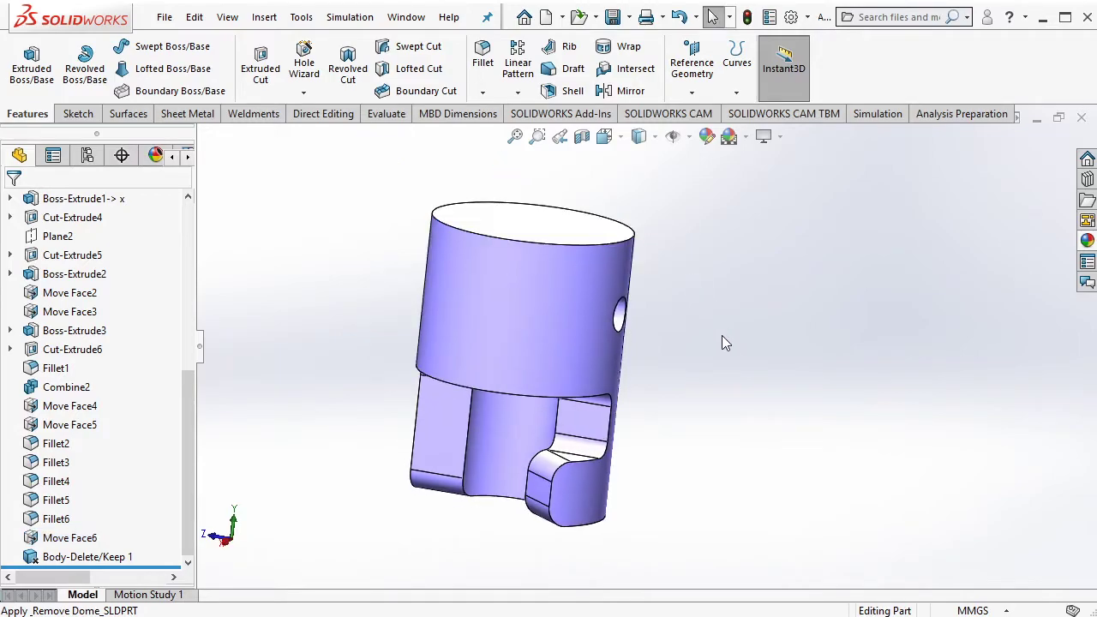
Clear the Notepad note and minimize Notepad to reveal the part
key("alt+Tab")
key("ctrl+a")
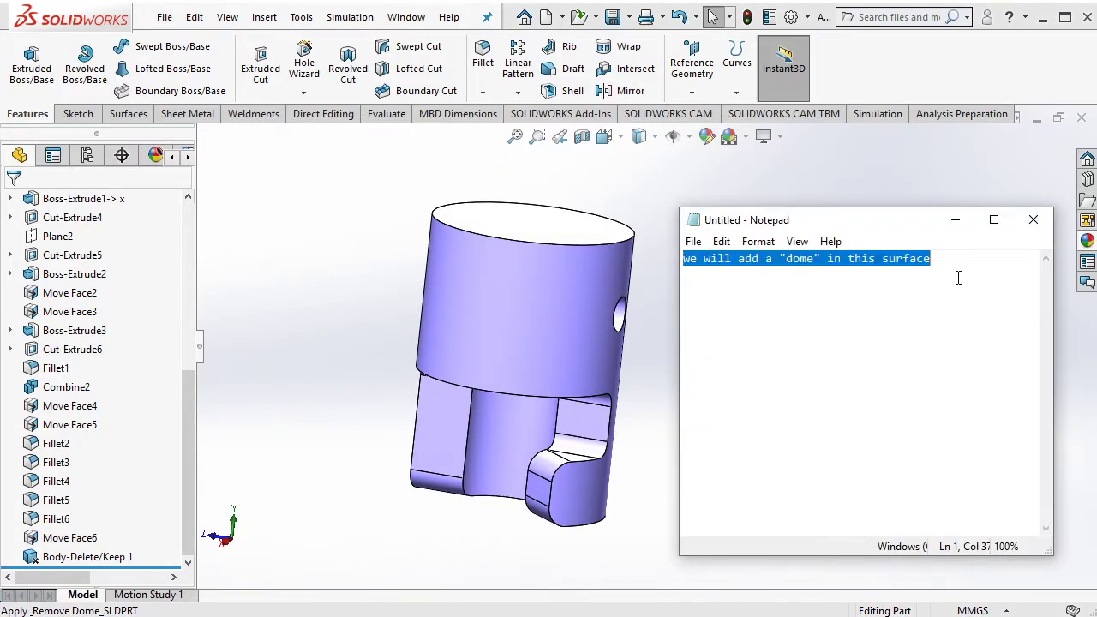
key("BackSpace")
left_click(958, 223)
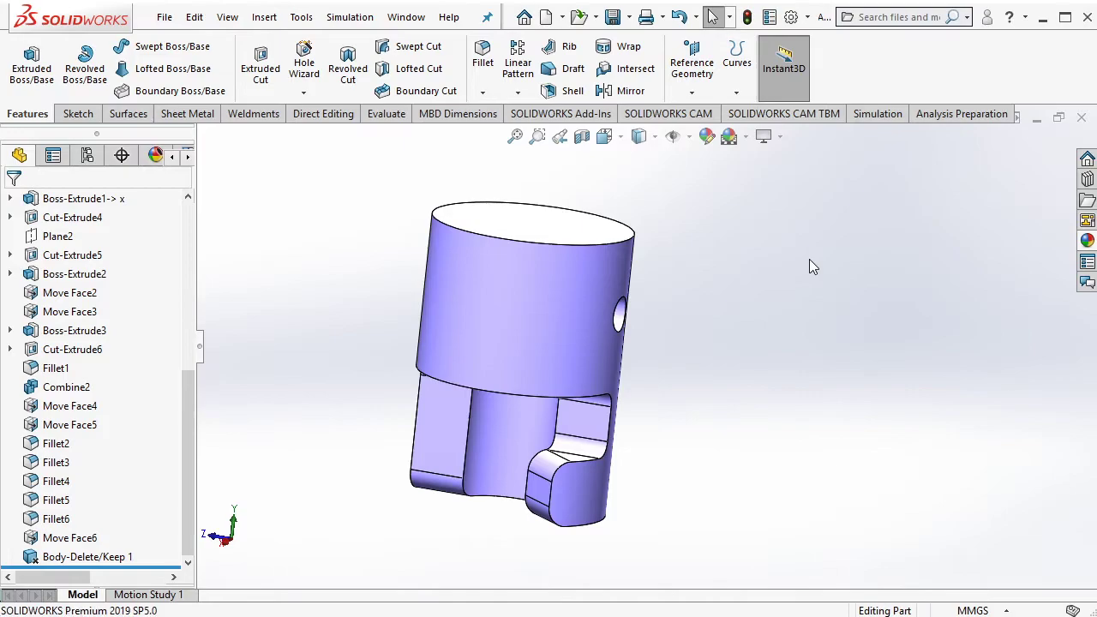
middle_click_drag(809, 259, 805, 277)
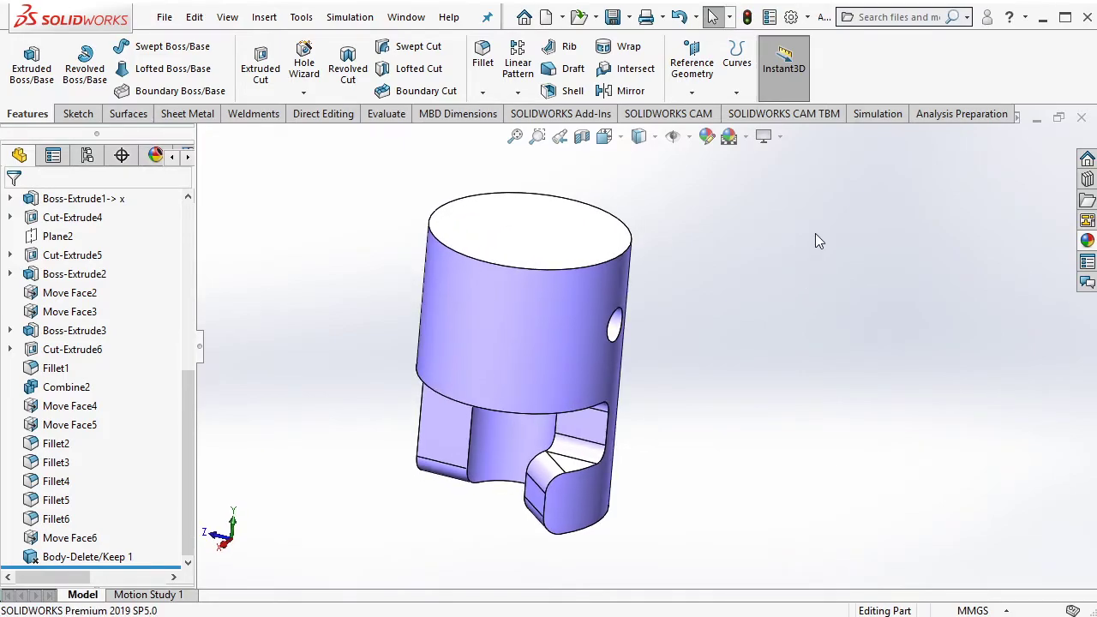
Add the Dome command from Customize's Features commands to the Features toolbar
left_click(807, 17)
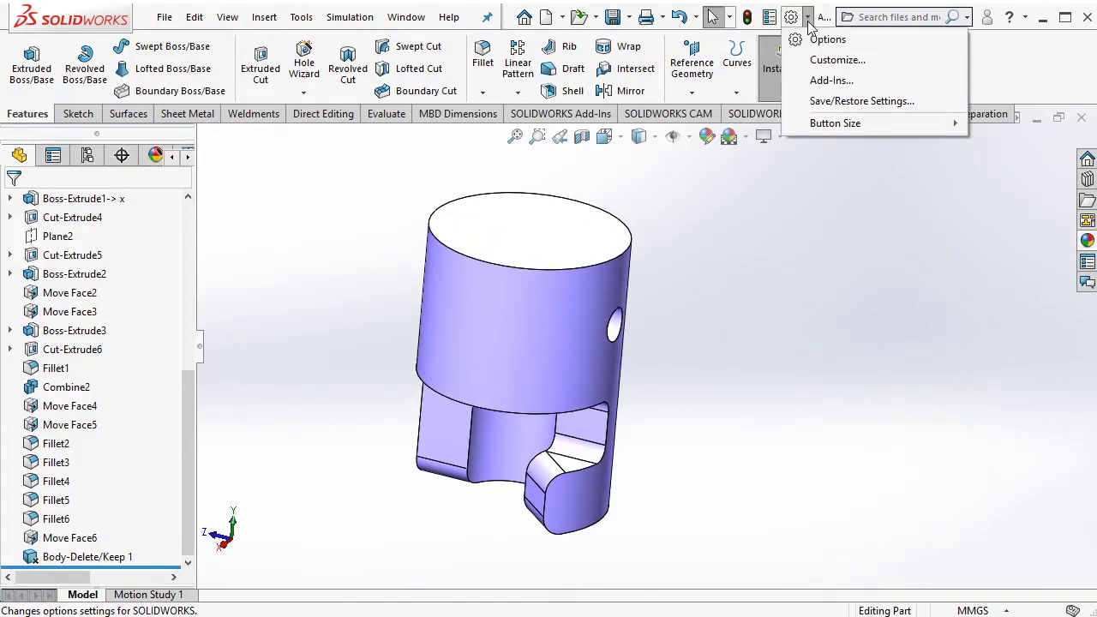
left_click(826, 60)
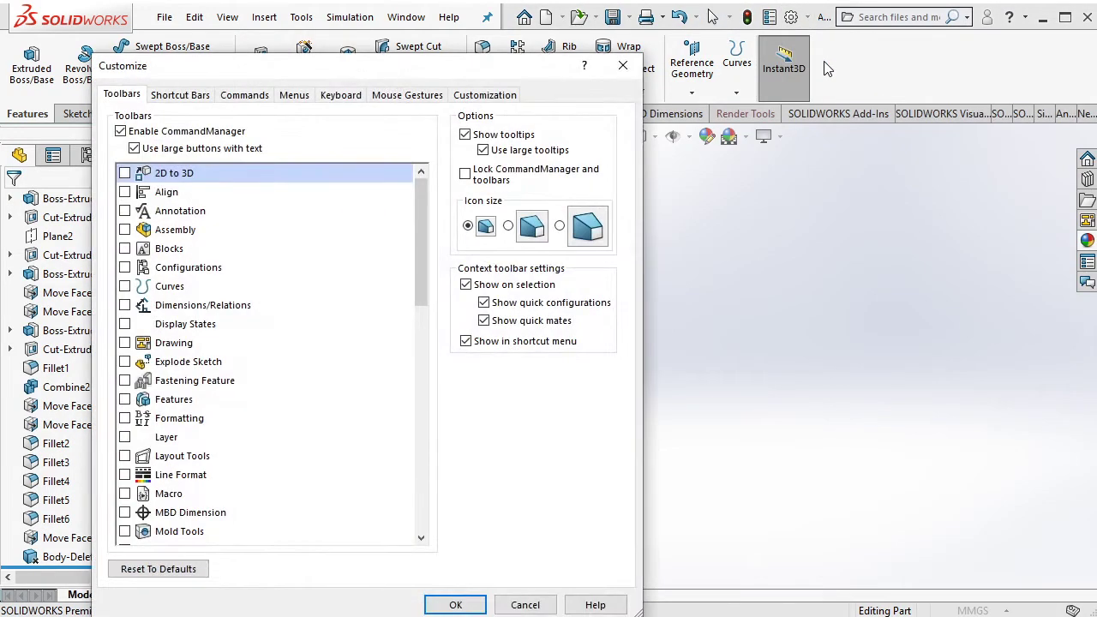
left_click(245, 95)
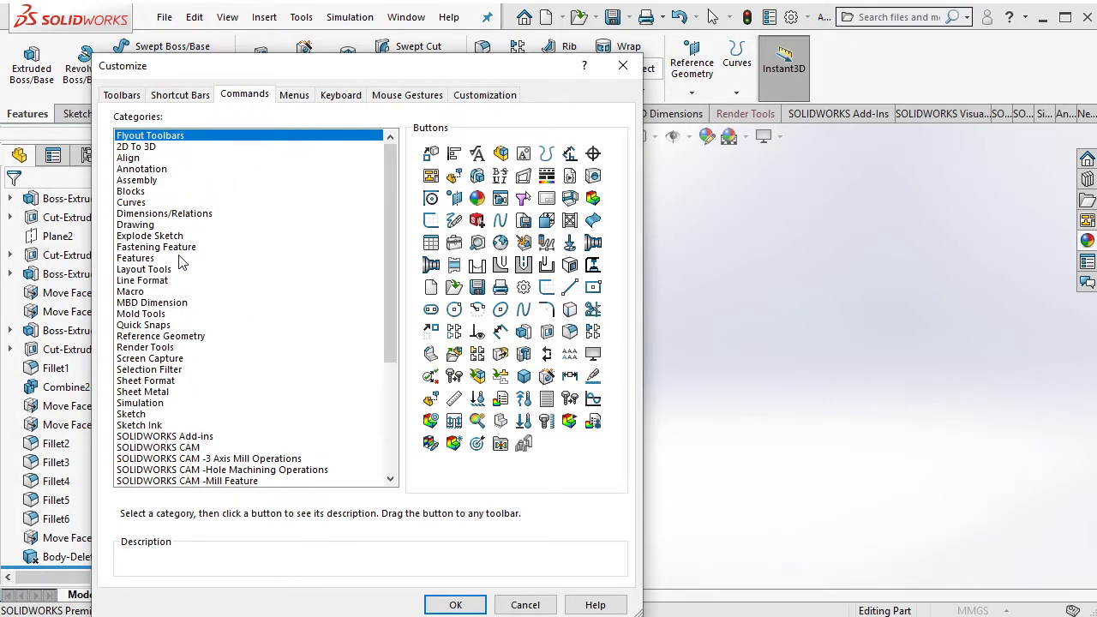
left_click(146, 260)
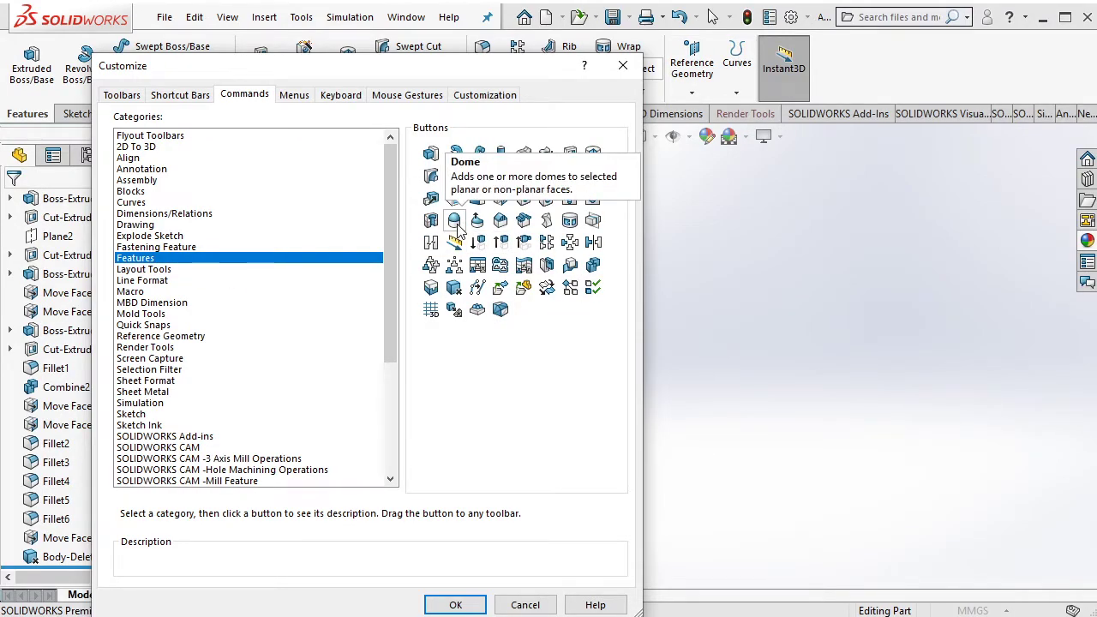
left_click_drag(455, 224, 767, 175)
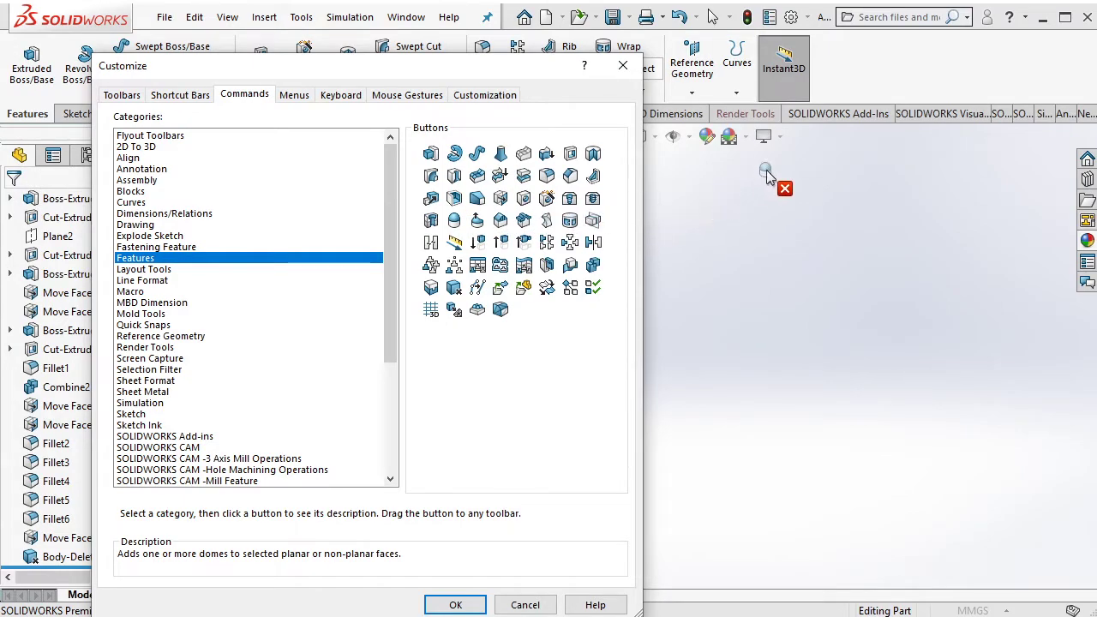
left_click_drag(767, 176, 854, 78)
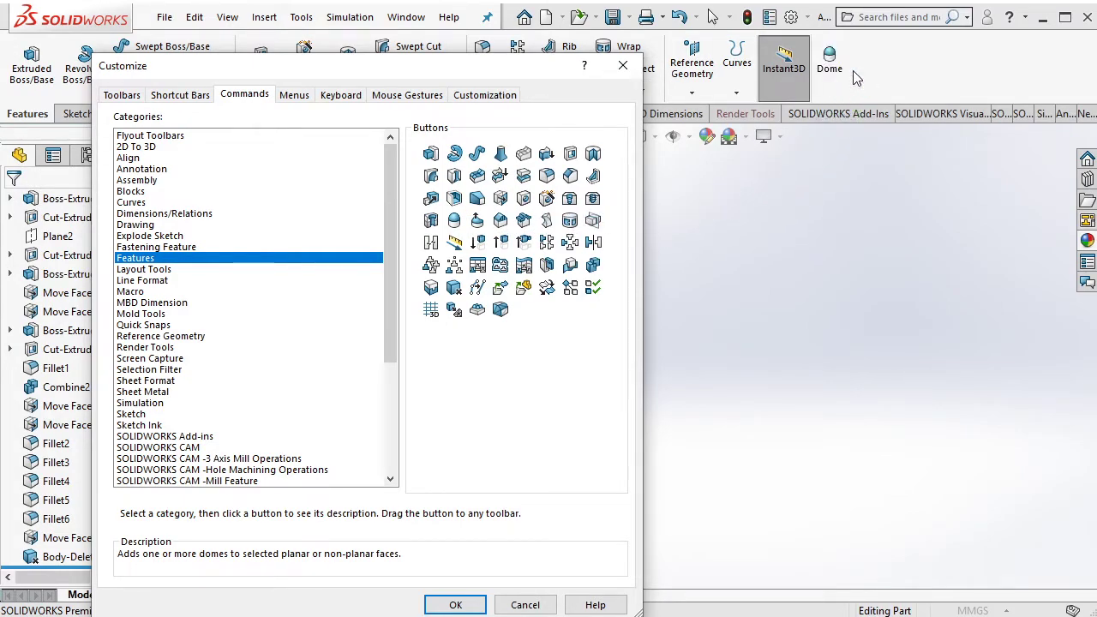
Create a 5 mm elliptical dome on the cylinder's top face and select the new dome
left_click(622, 65)
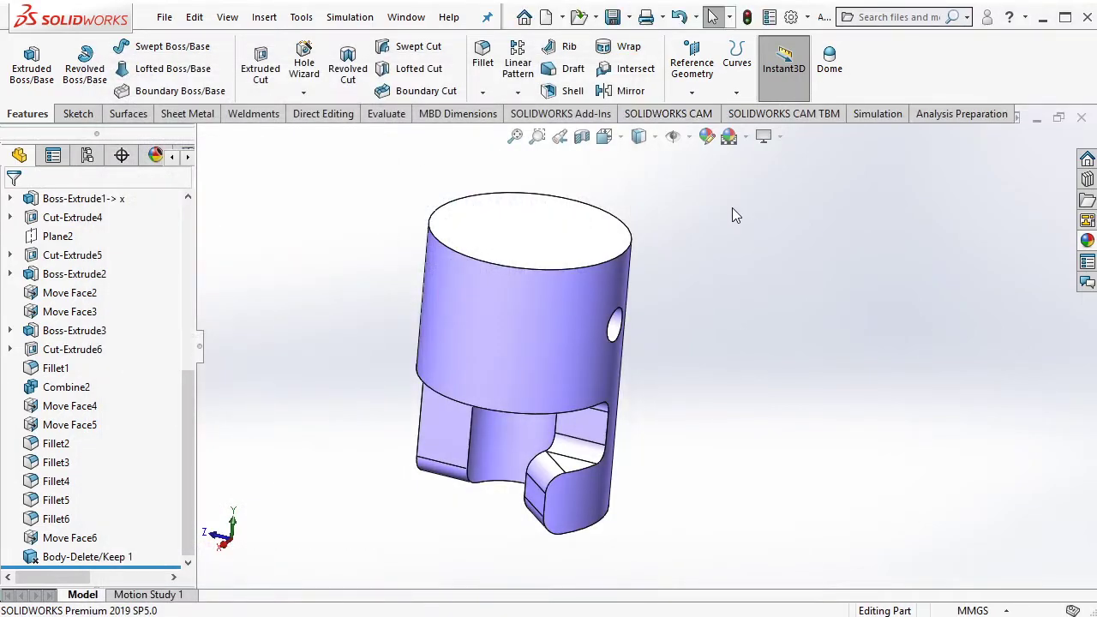
left_click(828, 60)
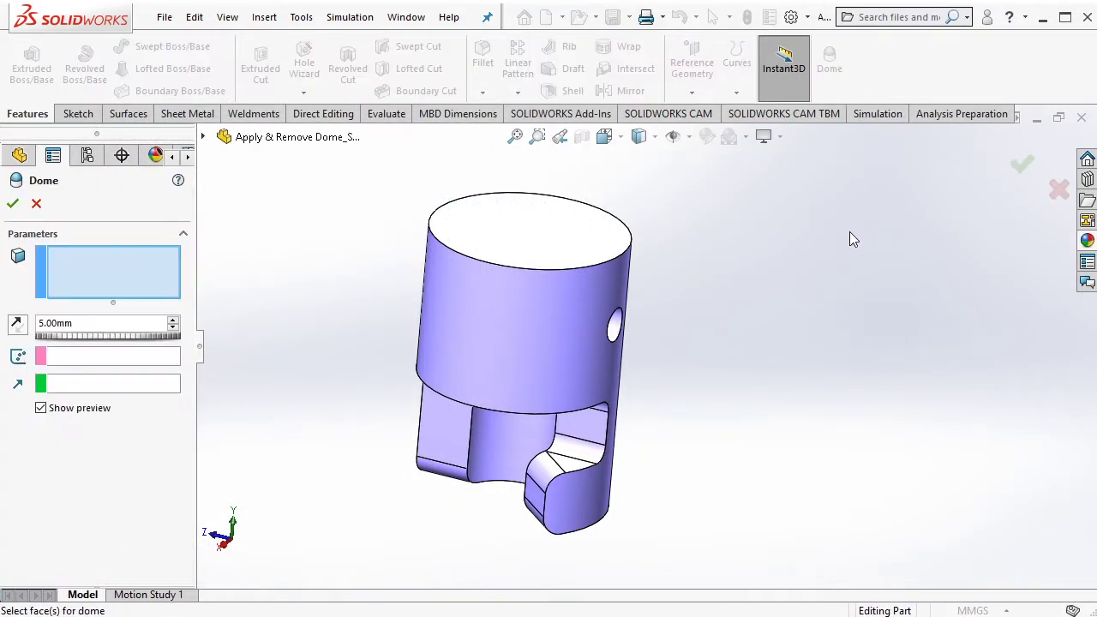
left_click(572, 245)
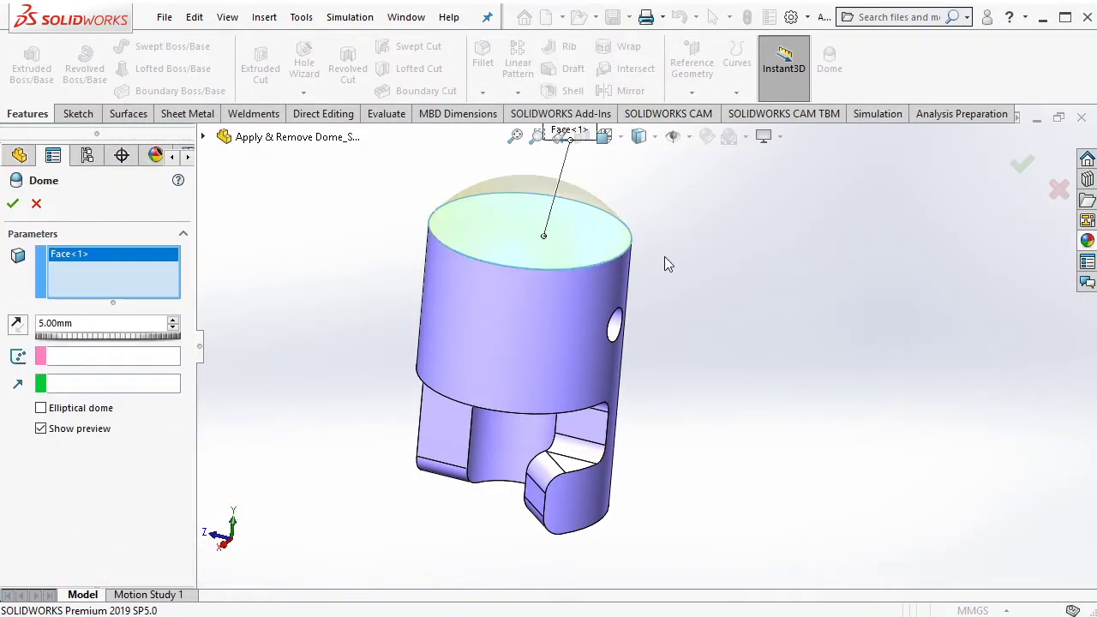
middle_click_drag(664, 259, 686, 199)
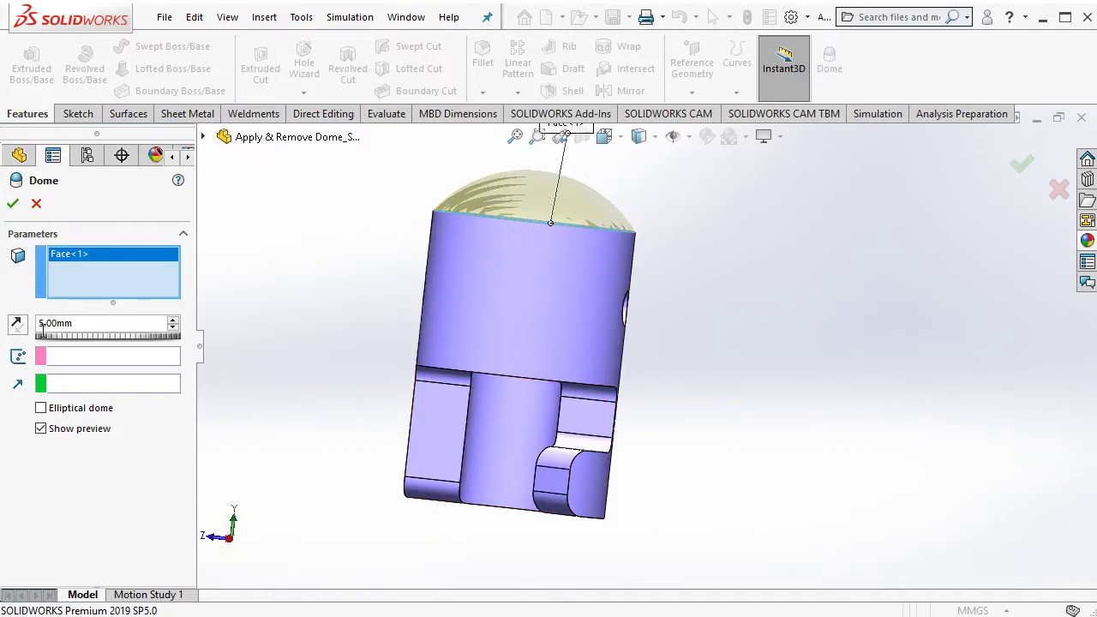
left_click(62, 413)
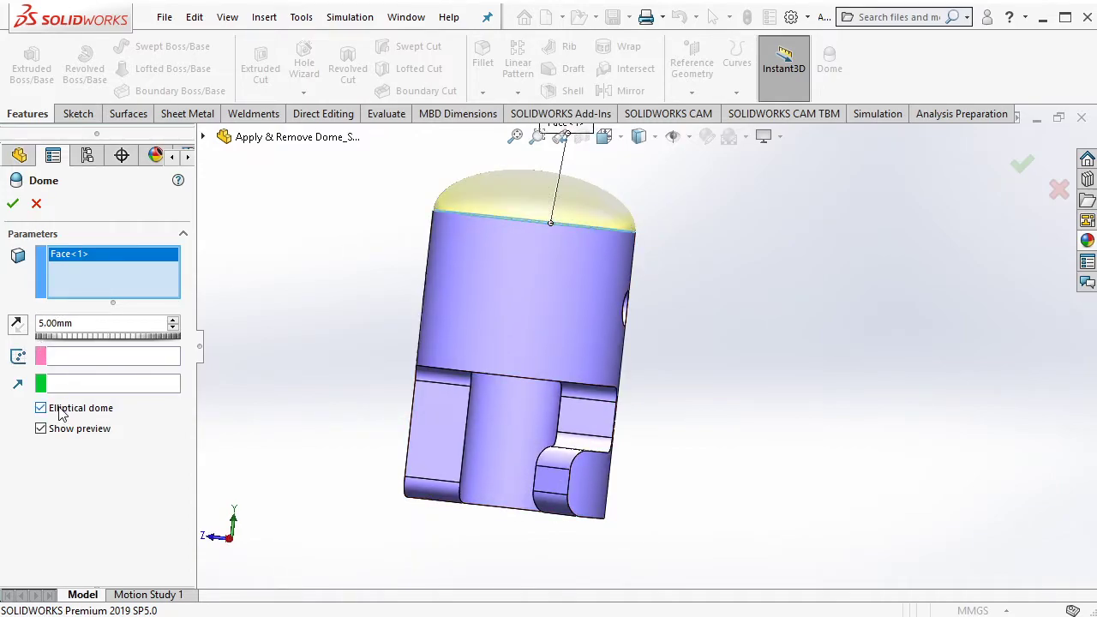
left_click(13, 203)
mouse_move(313, 262)
middle_mouse_down()
mouse_move(479, 272)
mouse_move(661, 172)
middle_mouse_up()
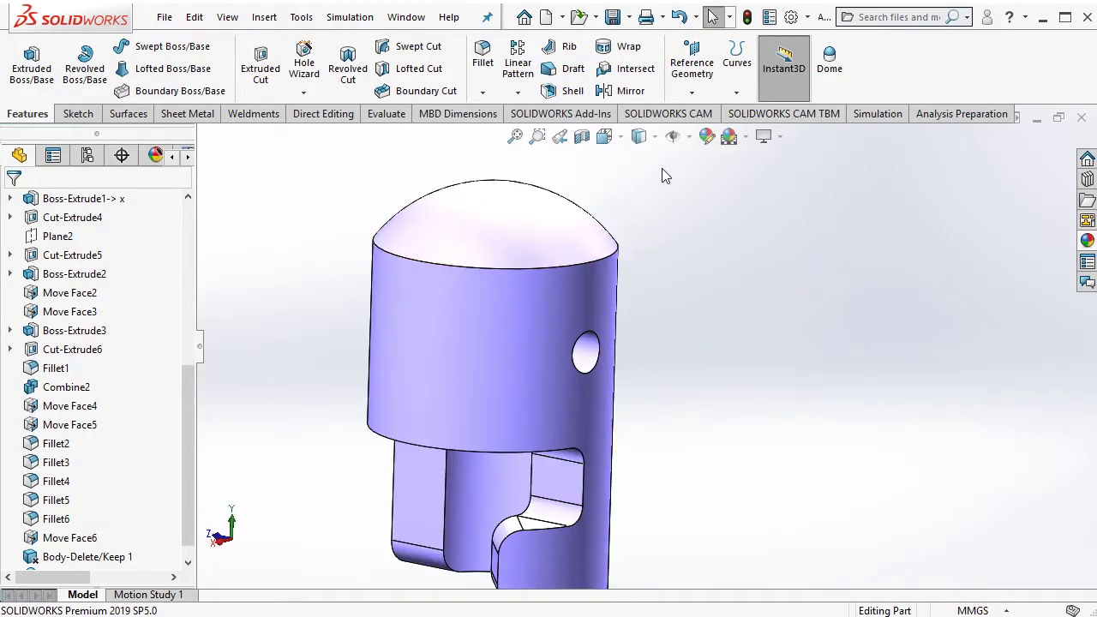
left_click(542, 224)
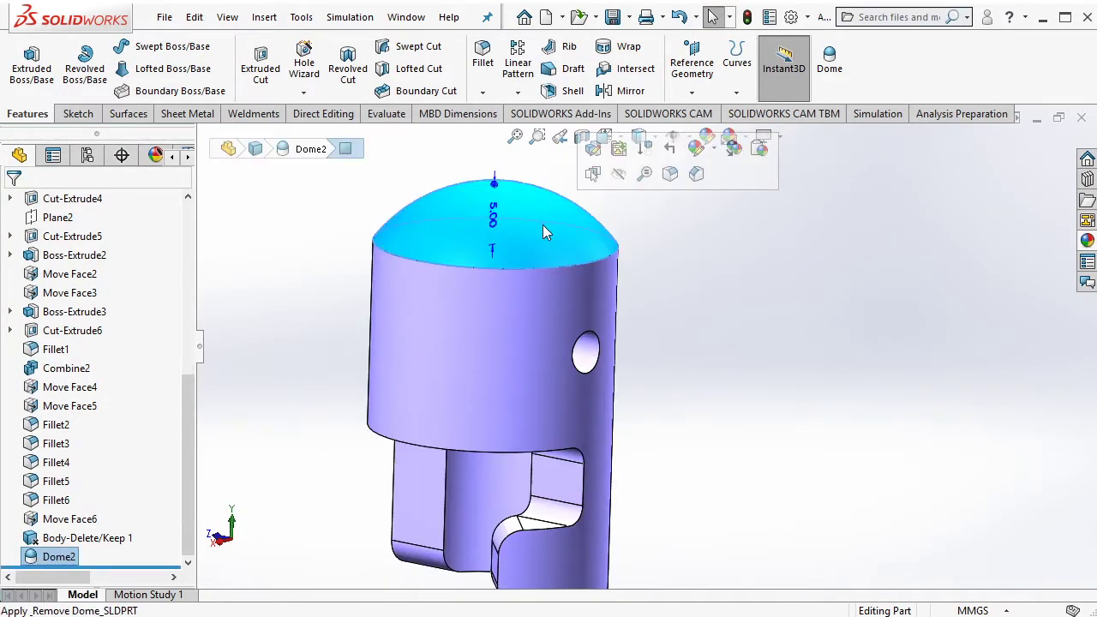
Edit Dome2 to make it an elliptical dome
left_click(593, 148)
middle_click_drag(577, 299, 596, 272)
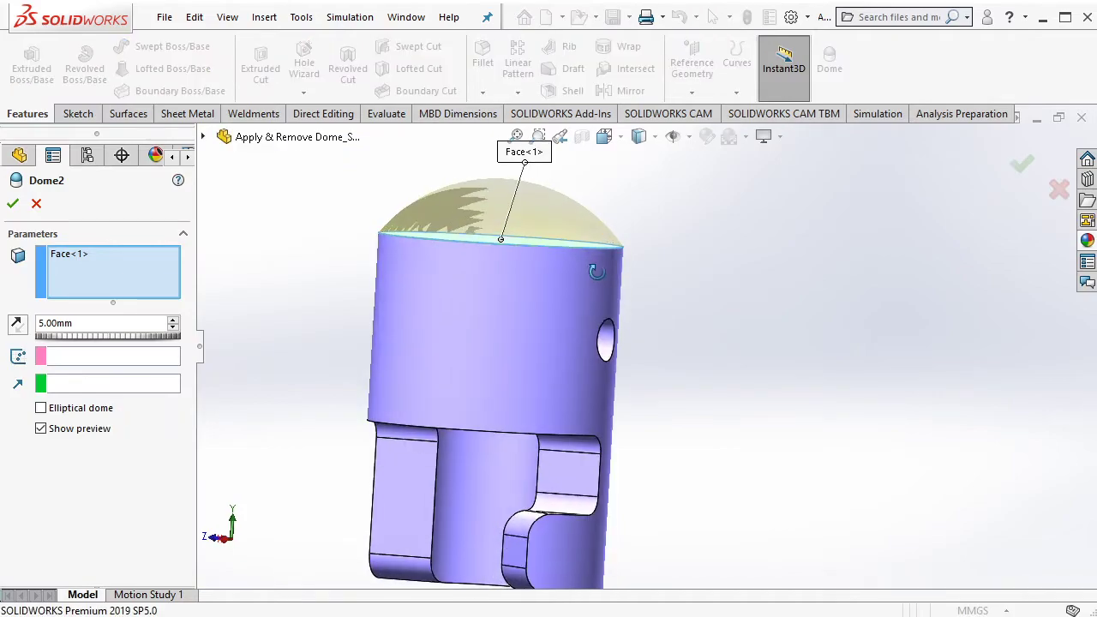
left_click(57, 409)
left_click(12, 203)
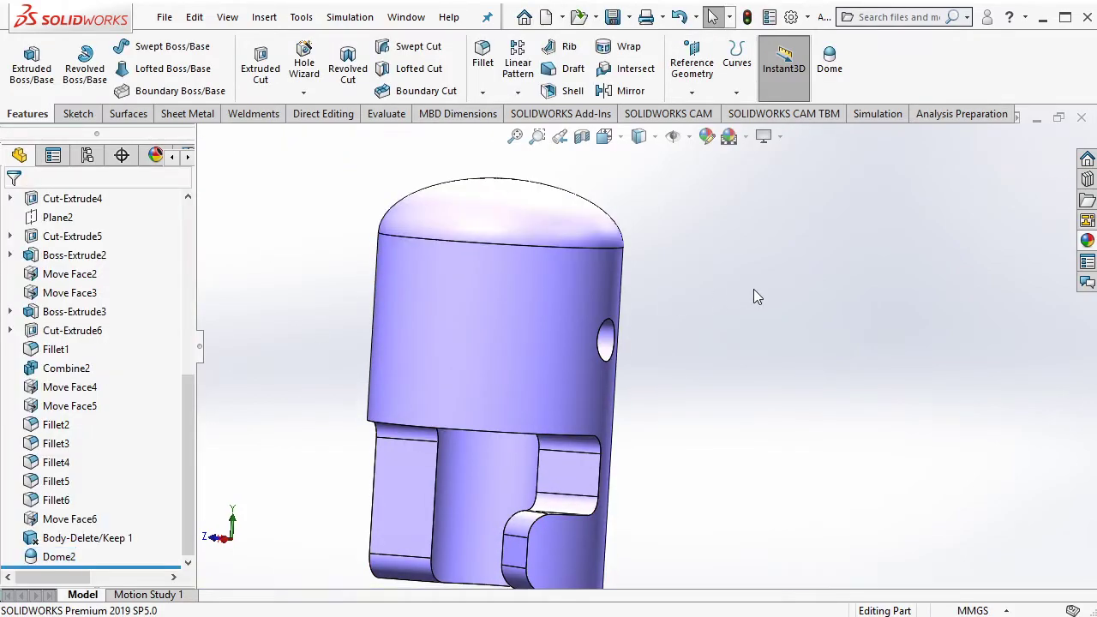
mouse_move(710, 282)
middle_mouse_down()
mouse_move(635, 291)
mouse_move(685, 295)
middle_mouse_up()
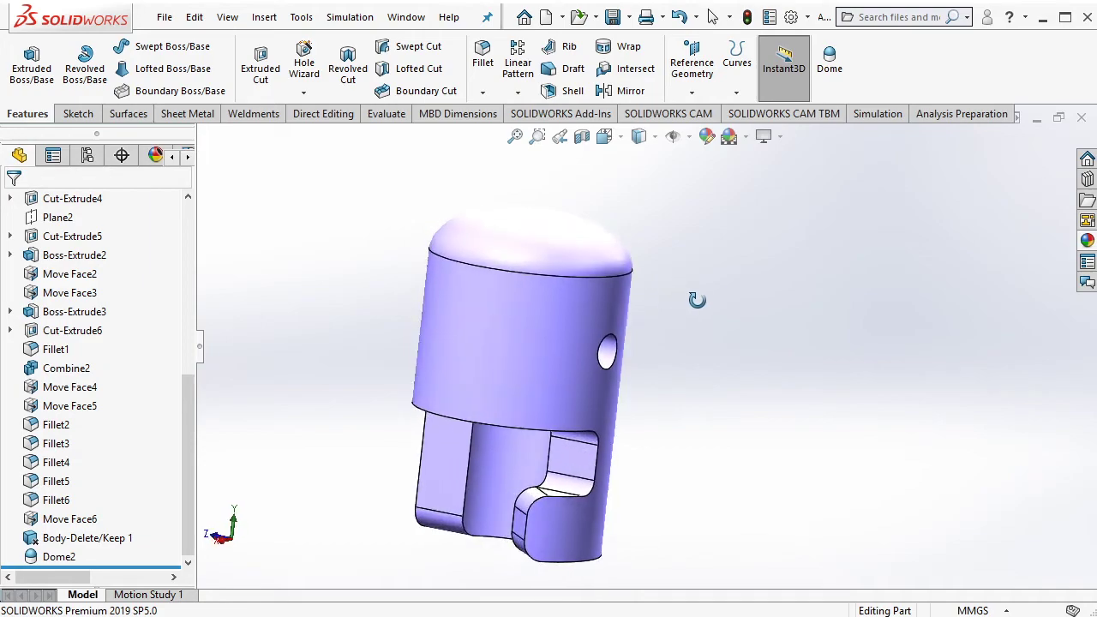
left_click(599, 257)
Raise Dome2's height to 10 mm
left_click(651, 175)
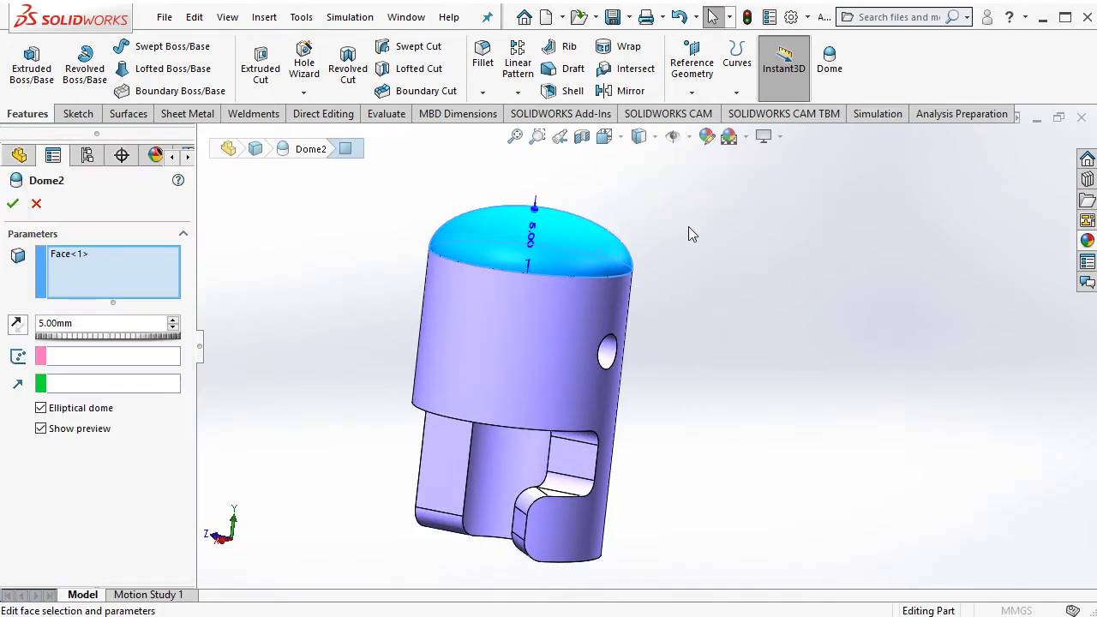
double_click(98, 323)
type("10")
key("Return")
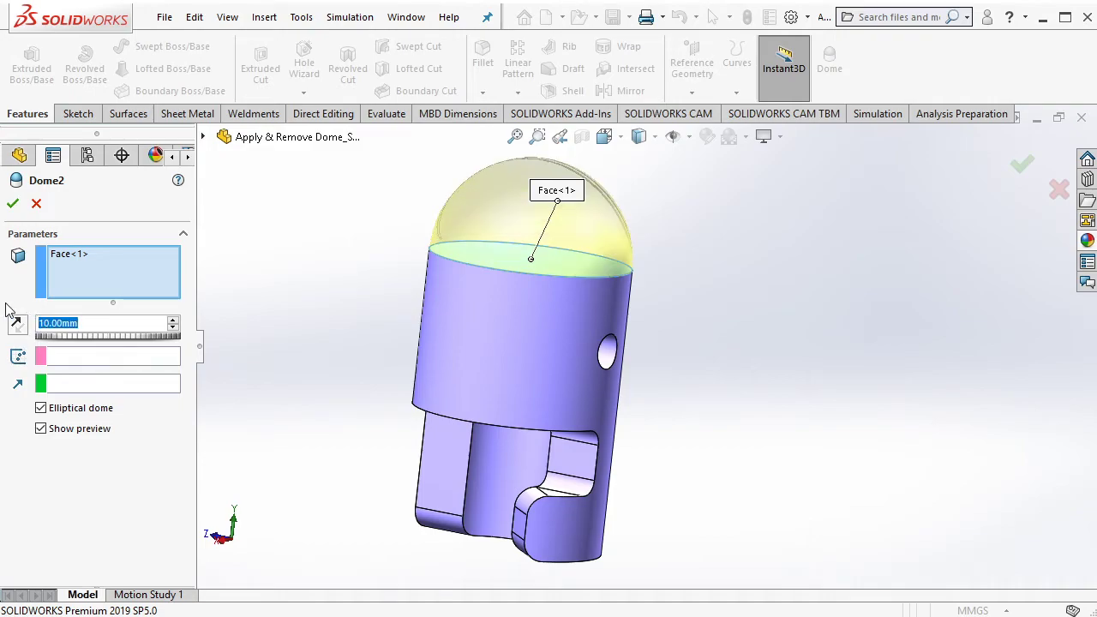
key("Return")
middle_click_drag(651, 271, 660, 268)
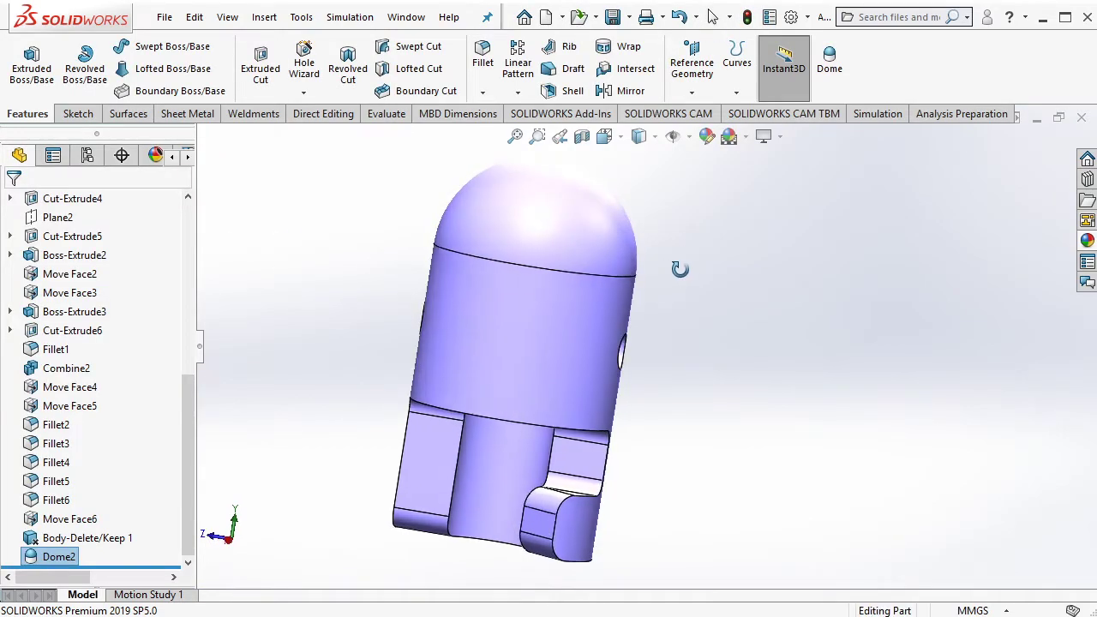
left_click(605, 214)
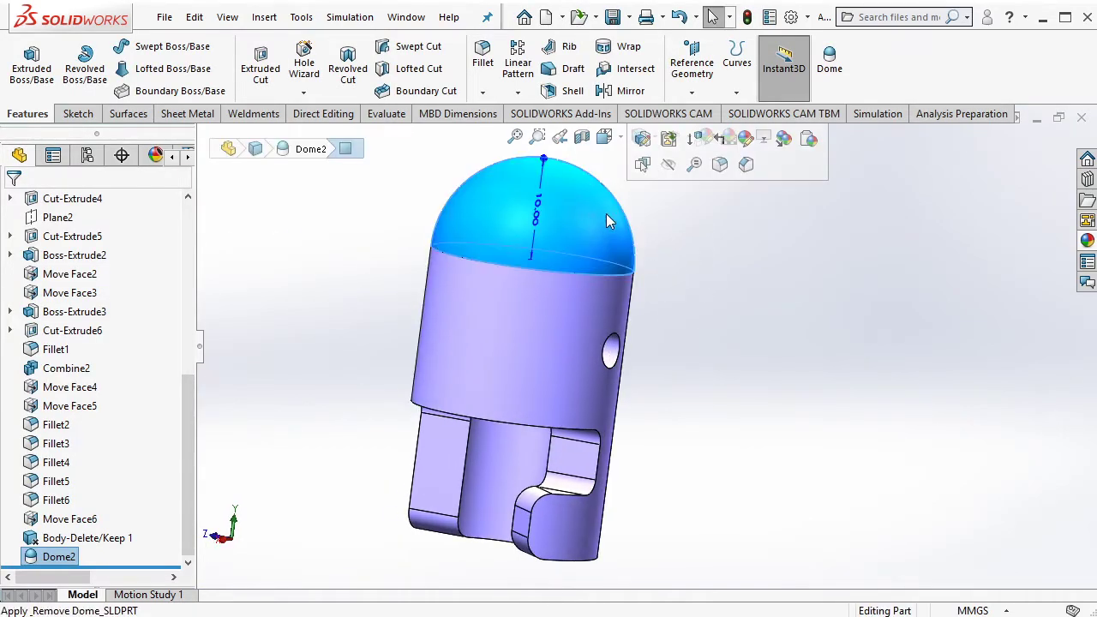
Edit Dome2 into a non-elliptical dome 7 mm high
left_click(646, 138)
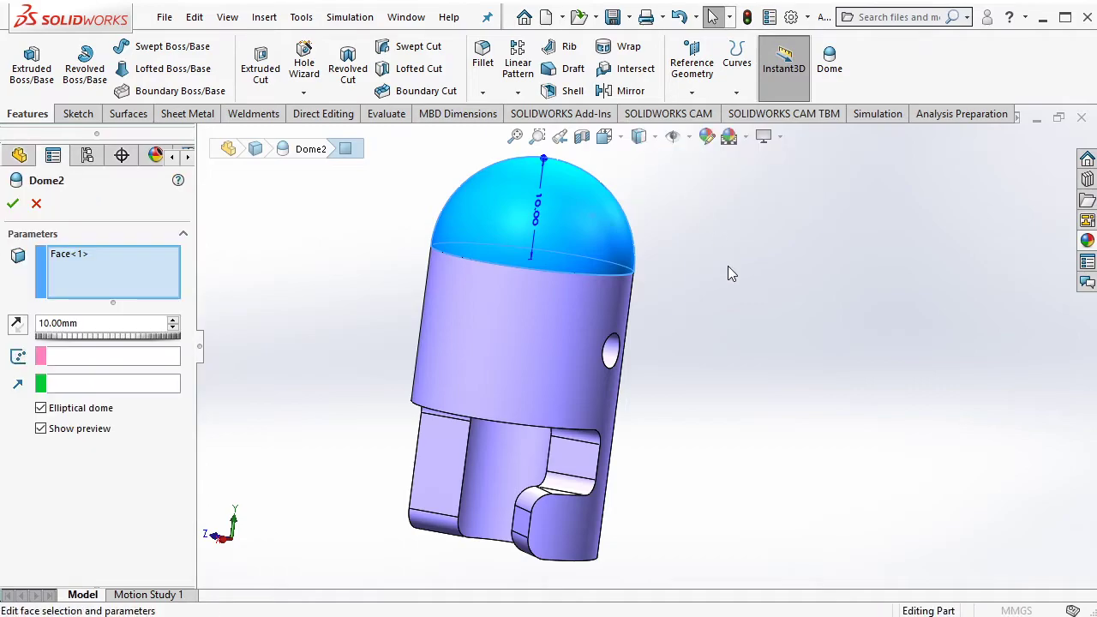
left_click(56, 410)
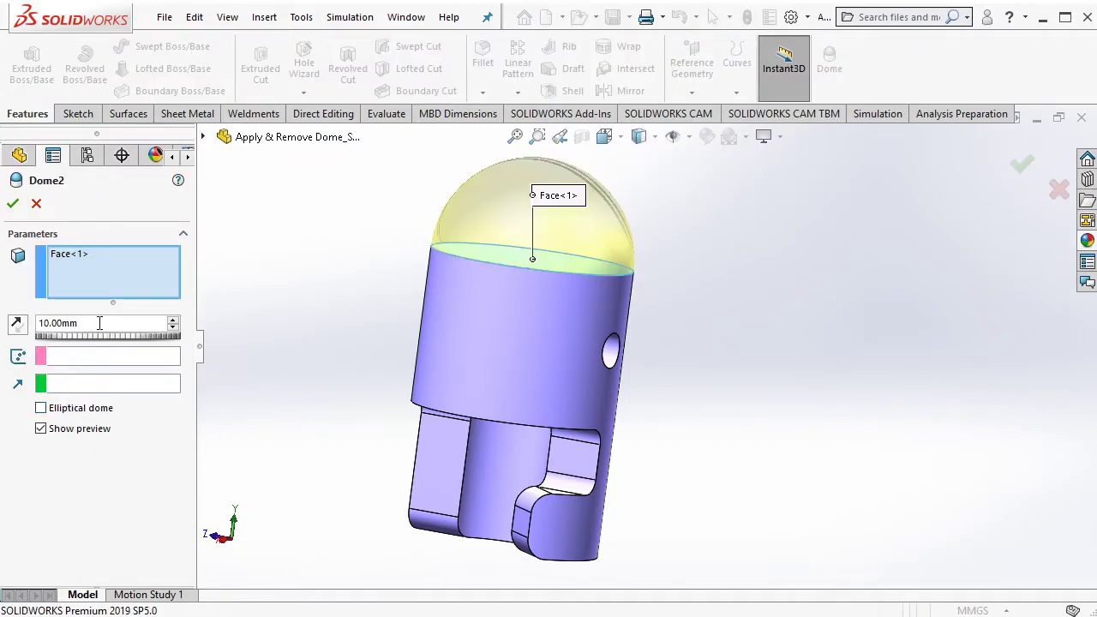
double_click(60, 323)
type("8")
key("Return")
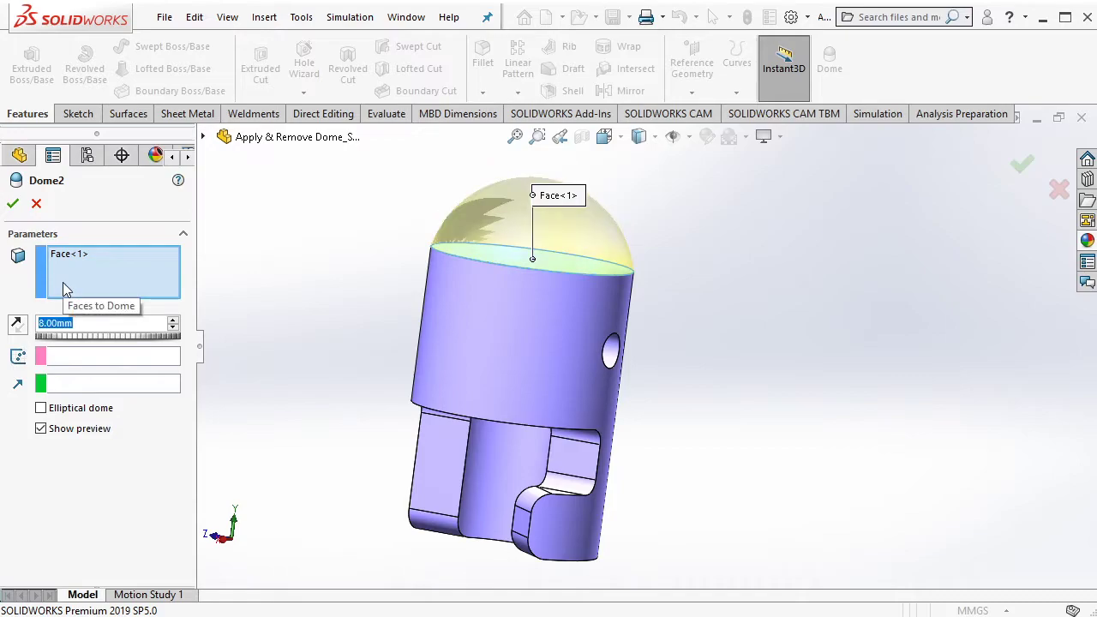
type("7")
key("Return")
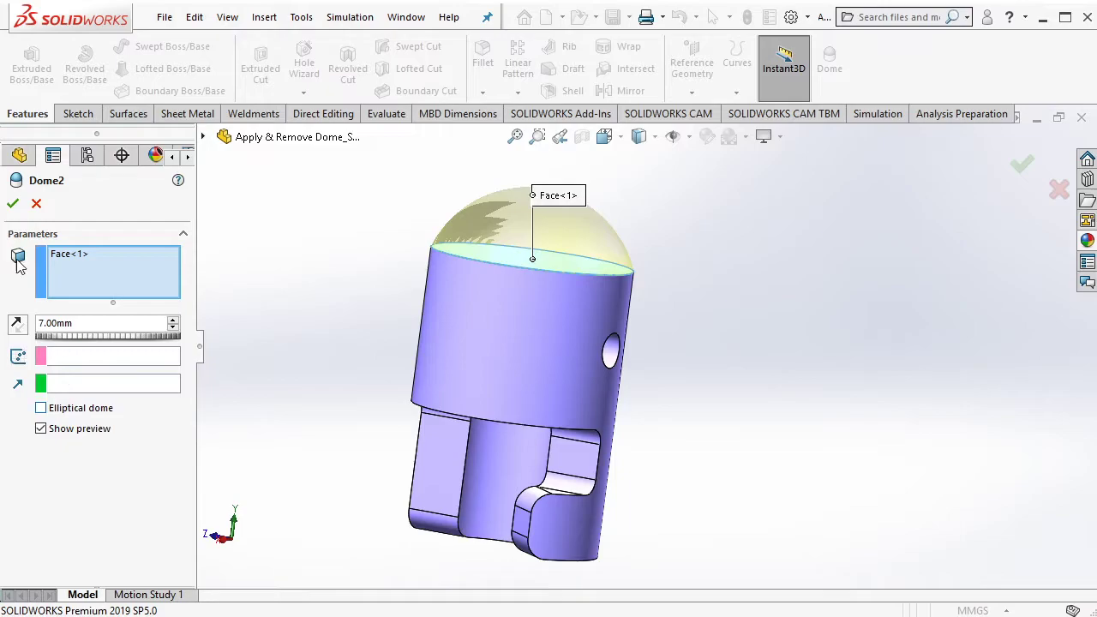
left_click(13, 203)
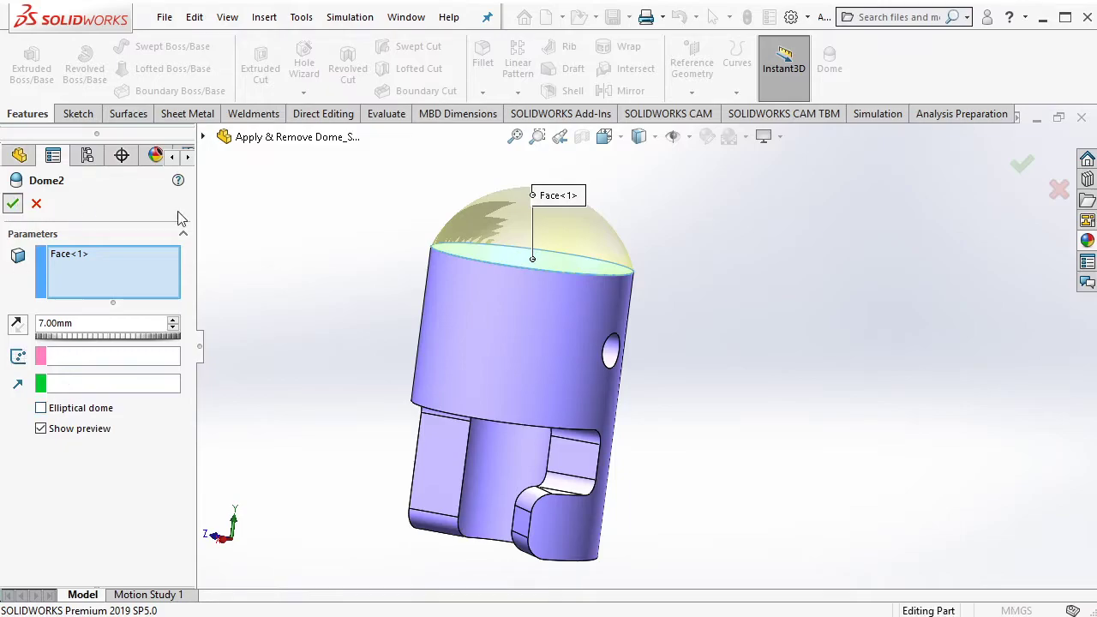
left_click(526, 237)
Reopen Dome2, toggle its elliptical dome option, and confirm the edit
left_click(568, 151)
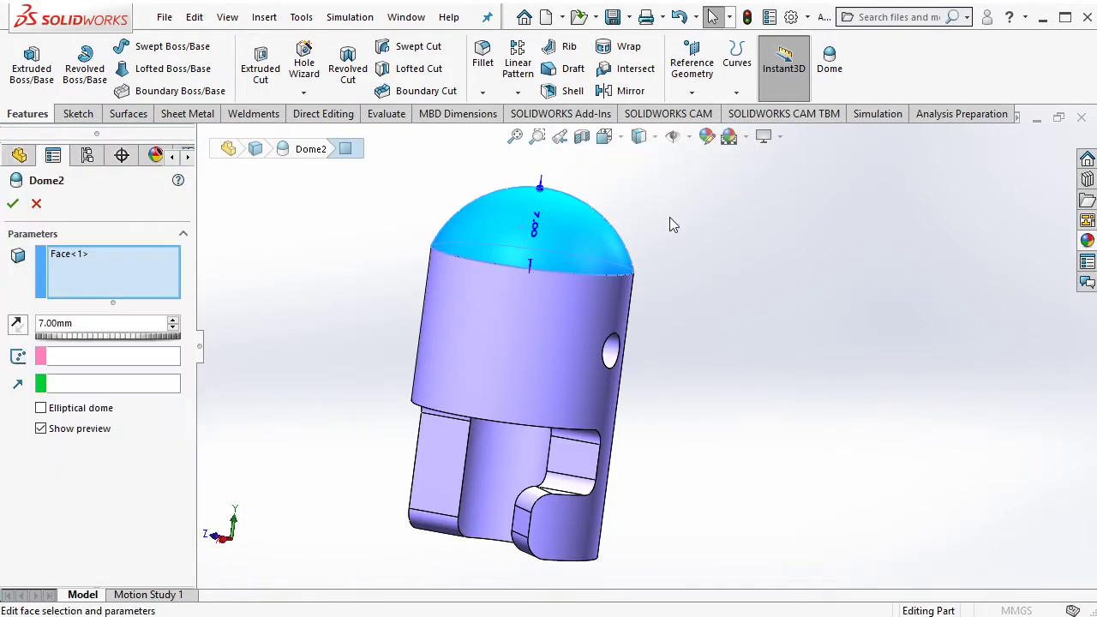
left_click(76, 409)
left_click(13, 203)
middle_click_drag(341, 225, 708, 308)
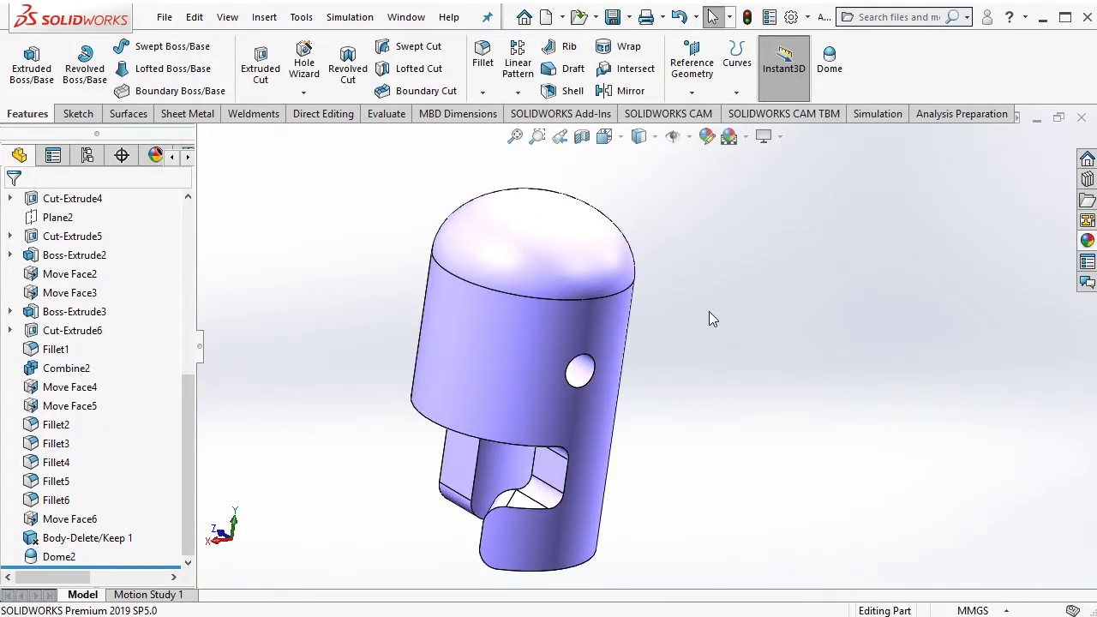
middle_click_drag(708, 311, 558, 580)
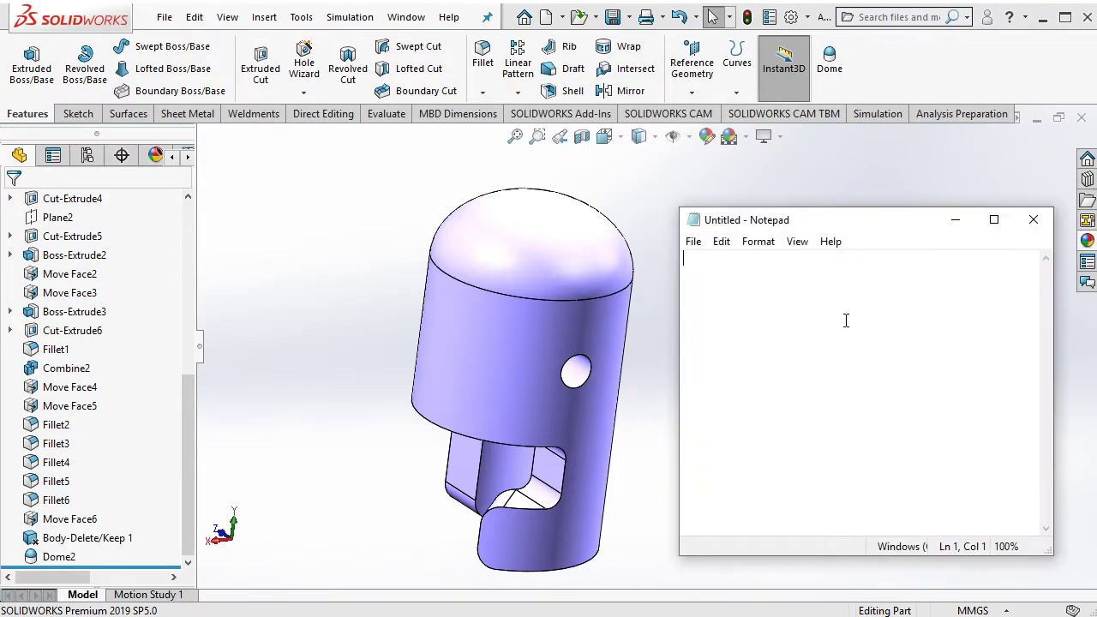
type("nowe ")
type("will r")
type("emove it")
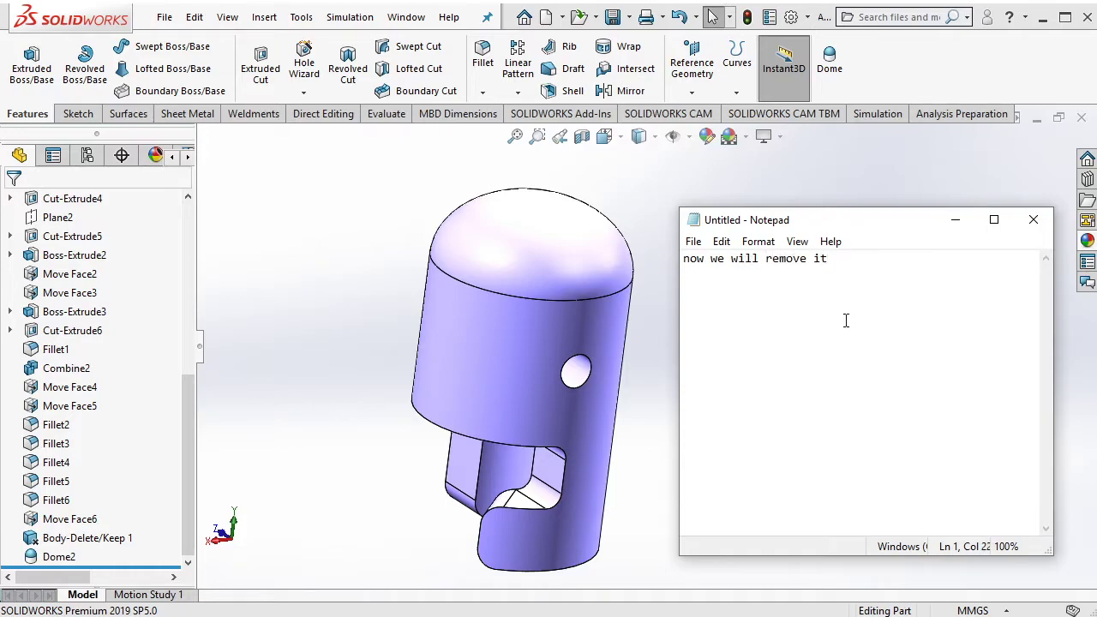
key("ctrl+a")
key("BackSpace")
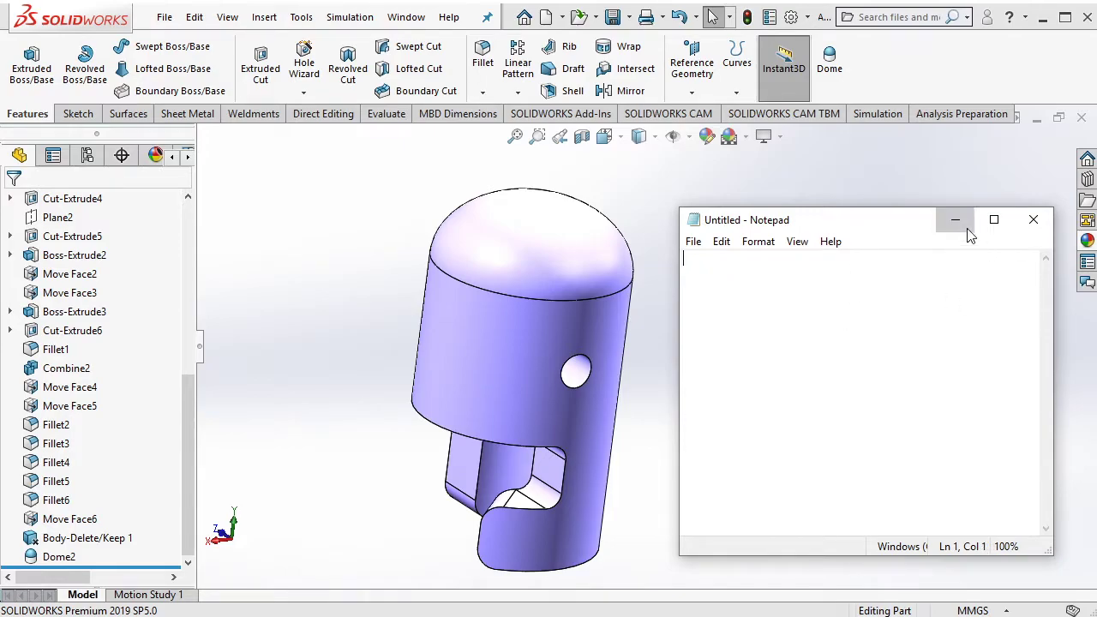
left_click(955, 220)
Suppress Dome2 to flatten the top, then unsuppress it to restore the dome
middle_click_drag(676, 351, 583, 381)
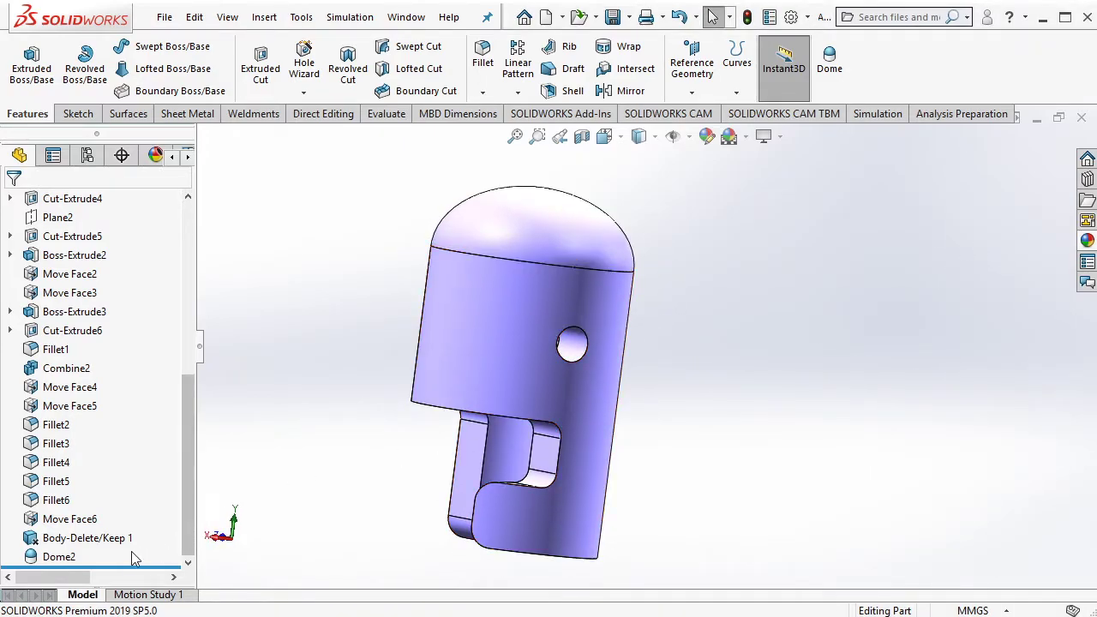
left_click(60, 556)
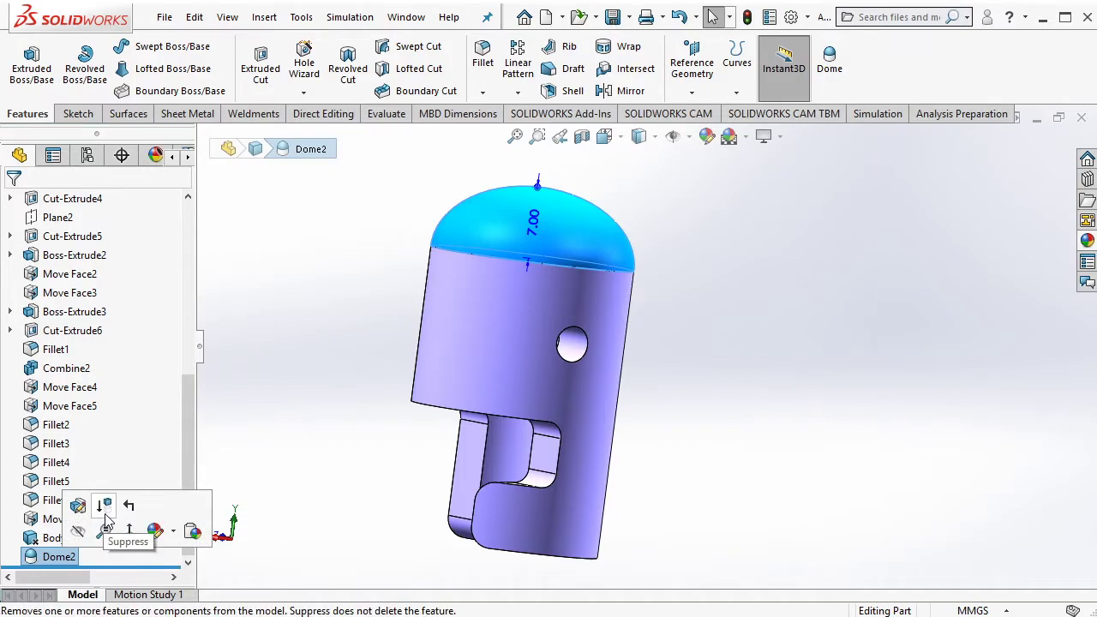
left_click(78, 531)
middle_click_drag(386, 441, 379, 455)
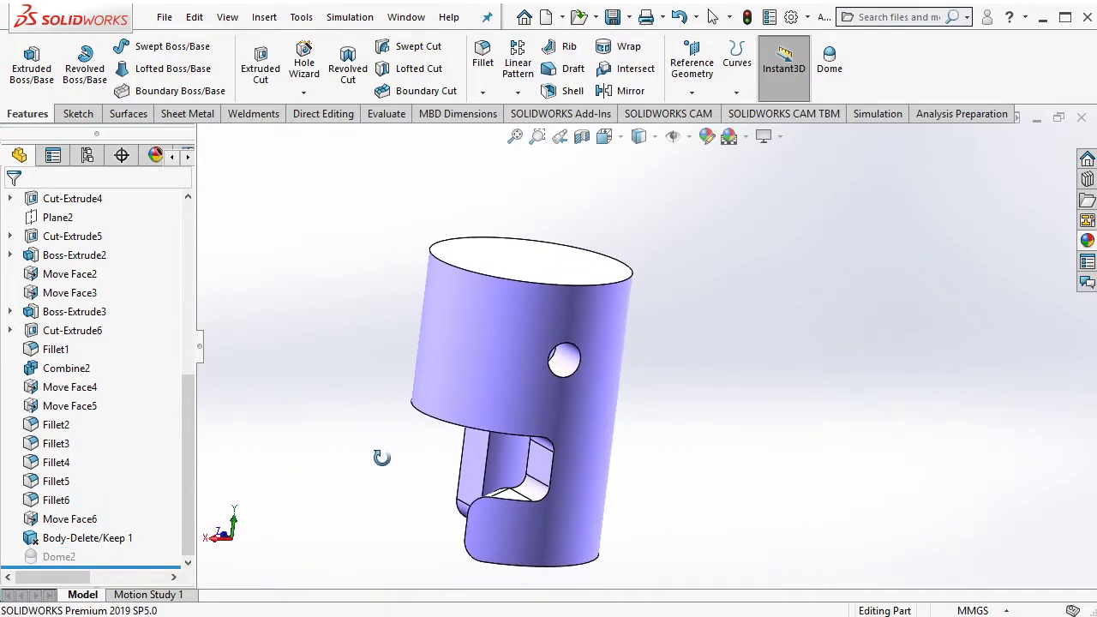
scroll(666, 385, "down", 2)
scroll(624, 383, "down", 2)
middle_click_drag(625, 383, 642, 362, "ctrl")
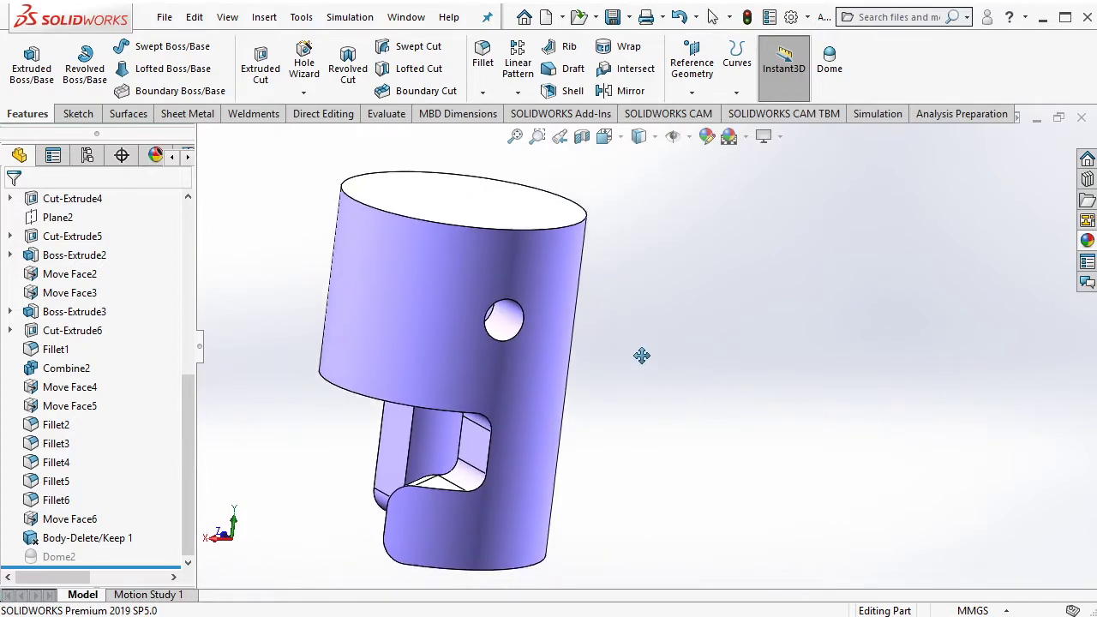
left_click(85, 555)
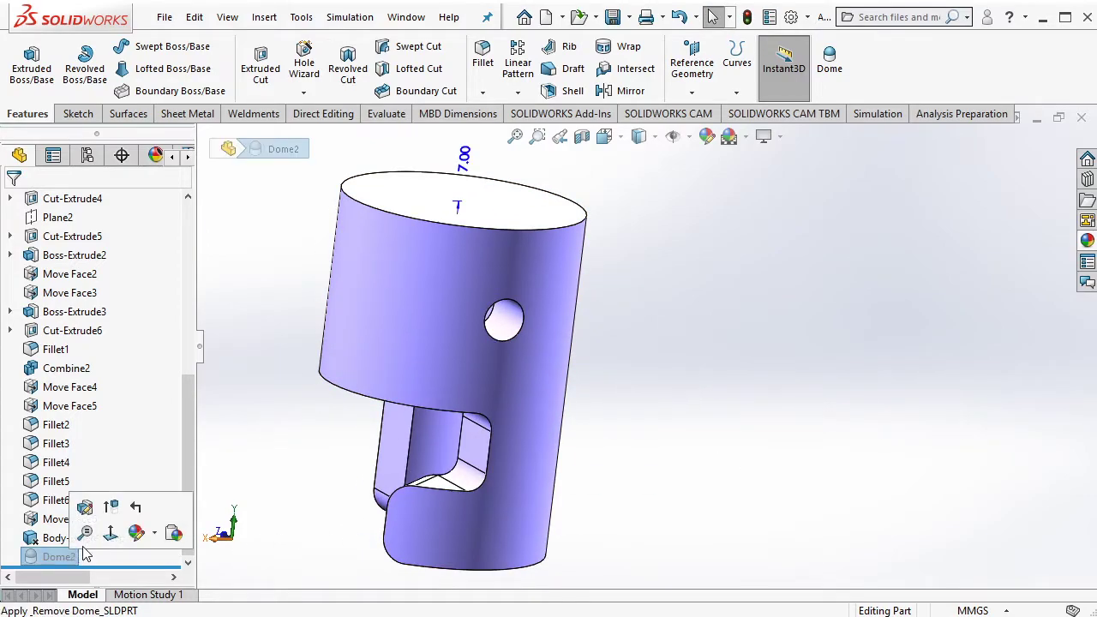
left_click(111, 506)
middle_click_drag(436, 423, 465, 359, "ctrl")
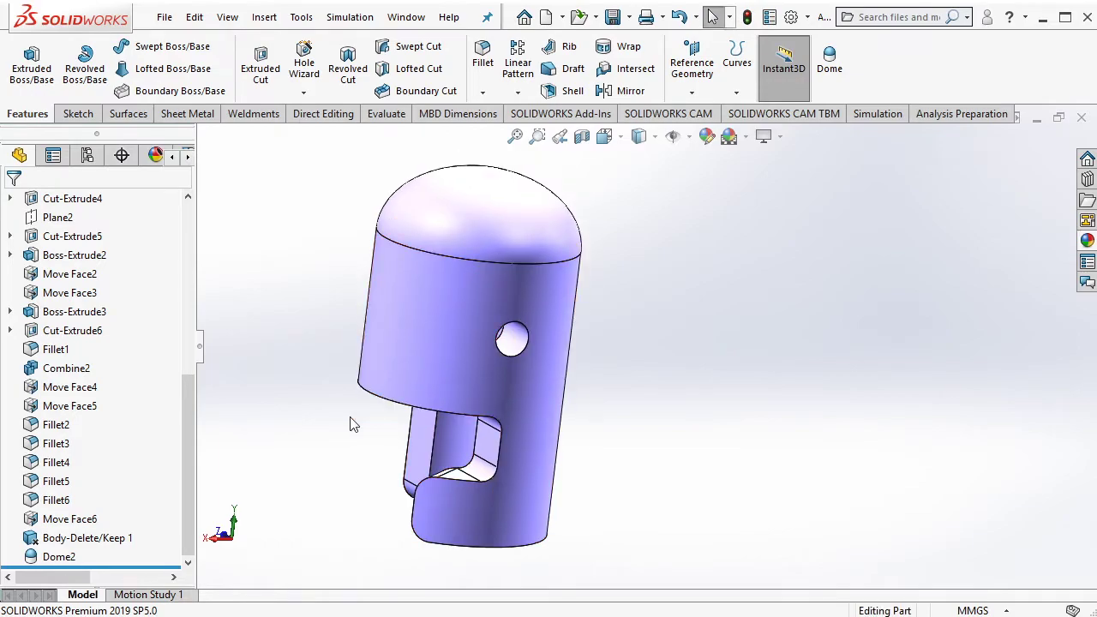
Delete Dome2 from the feature tree, then undo the deletion to bring it back
left_click(69, 556)
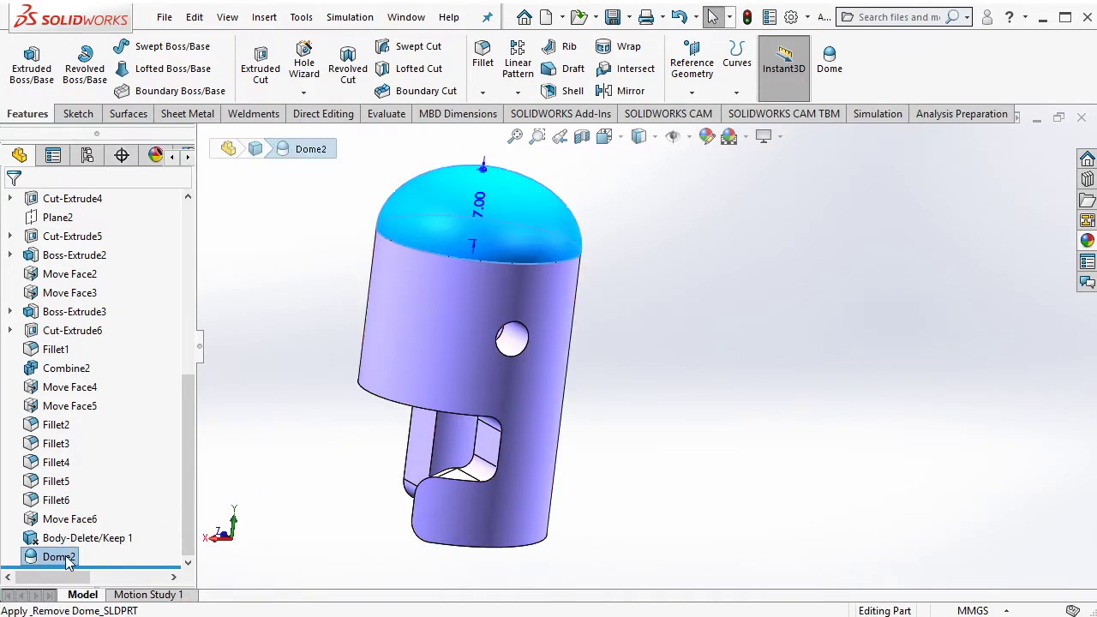
right_click(68, 559)
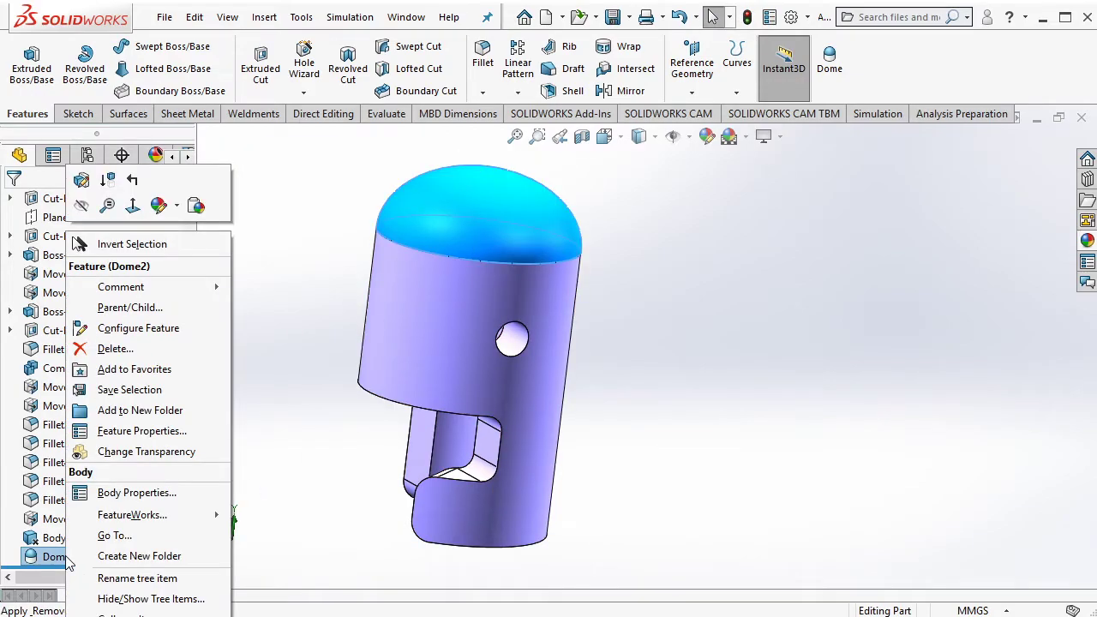
left_click(116, 353)
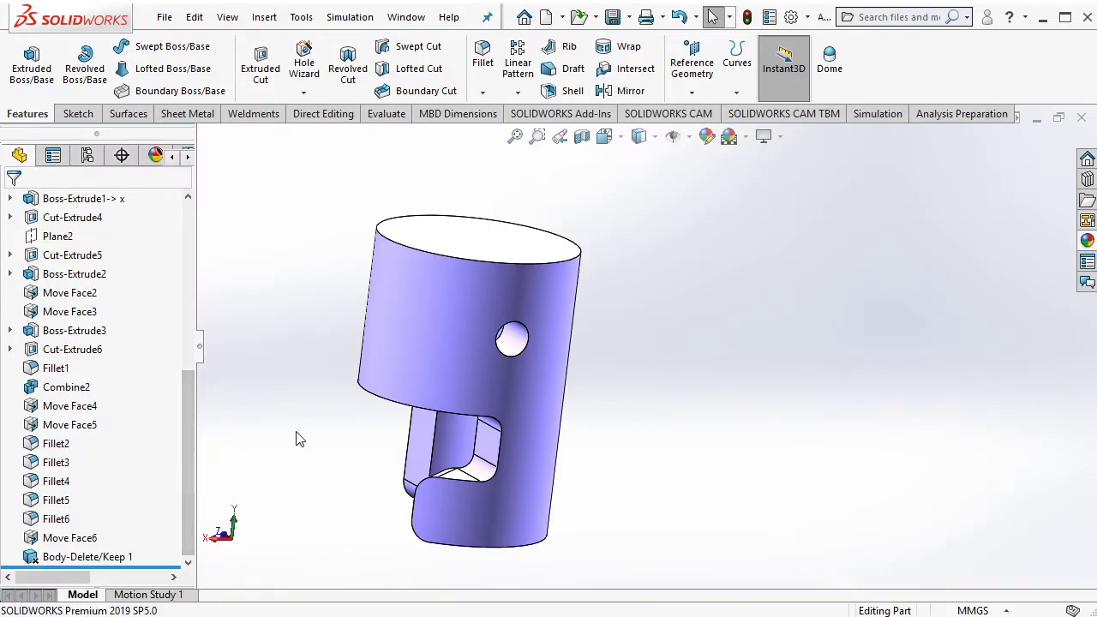
left_click(678, 17)
middle_click_drag(663, 367, 668, 366)
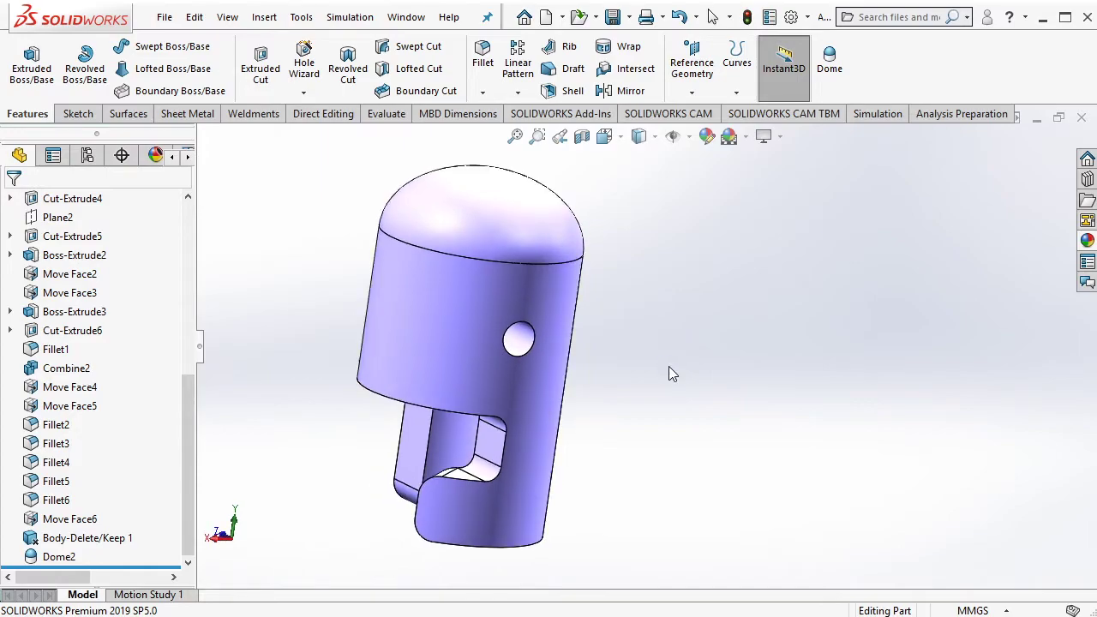
scroll(629, 311, "up", 2)
scroll(650, 312, "down", 1)
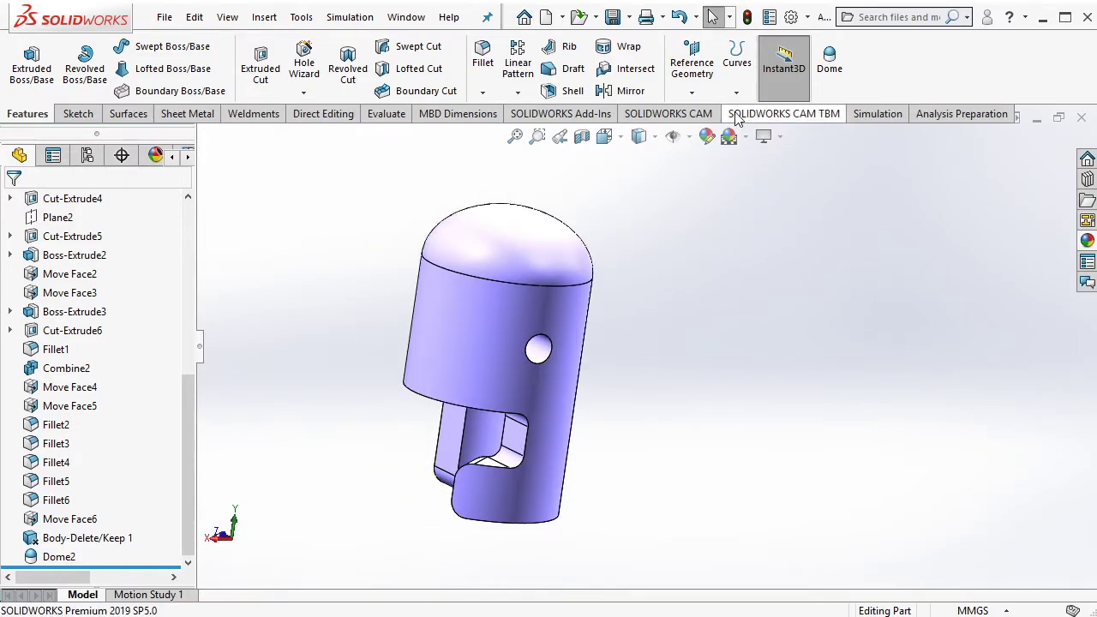
left_click(691, 91)
Create Plane3 on the dome's base edge and convert that edge into a sketch on it
left_click(704, 111)
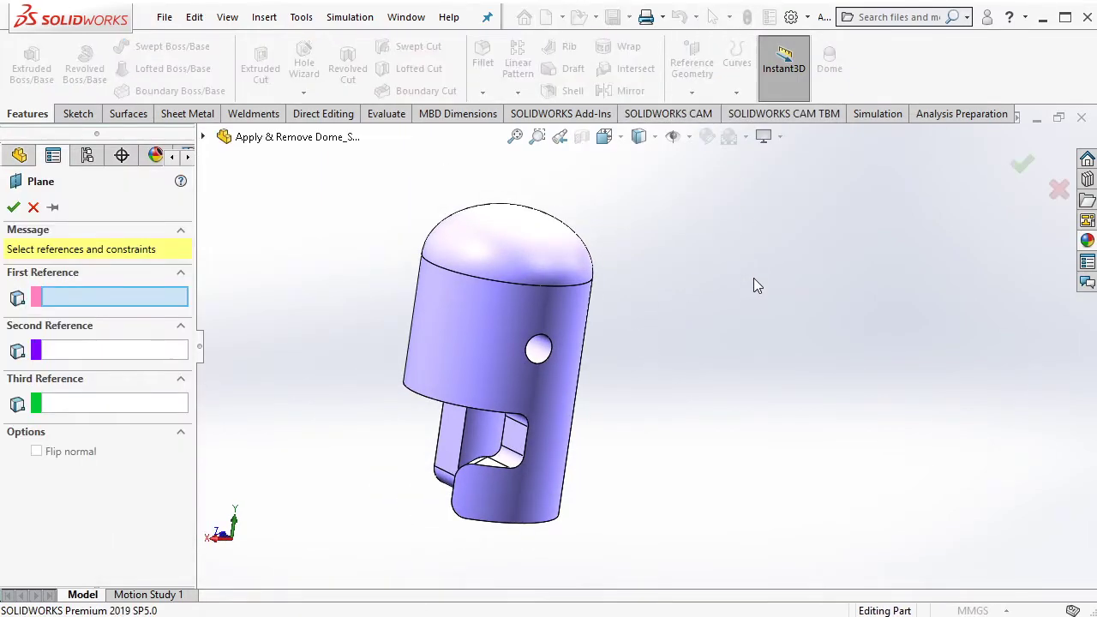
left_click(593, 285)
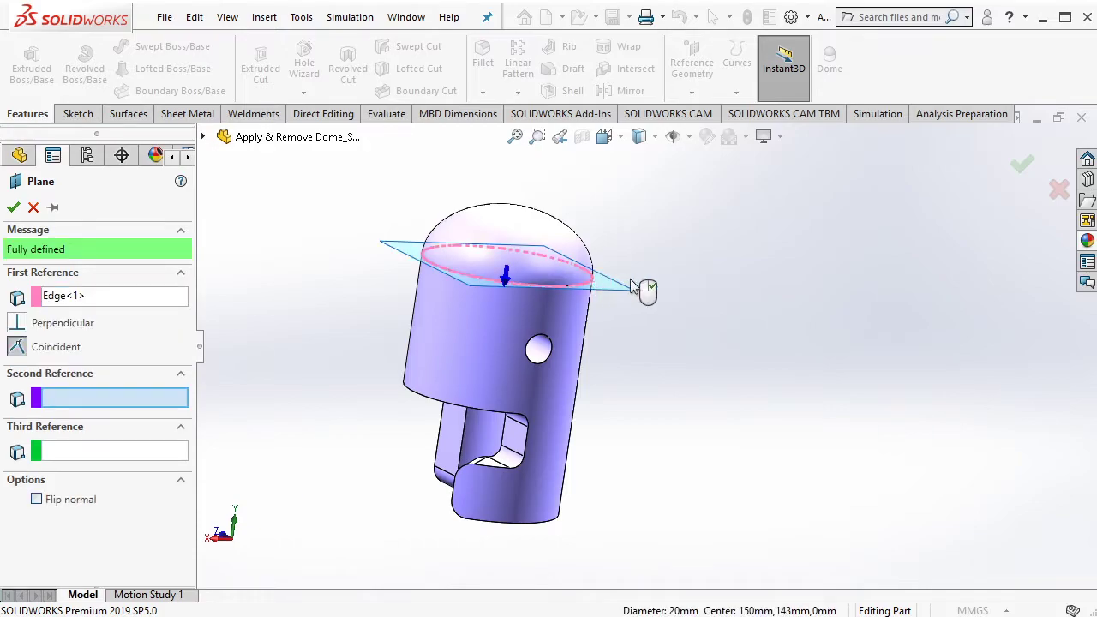
left_click(1023, 165)
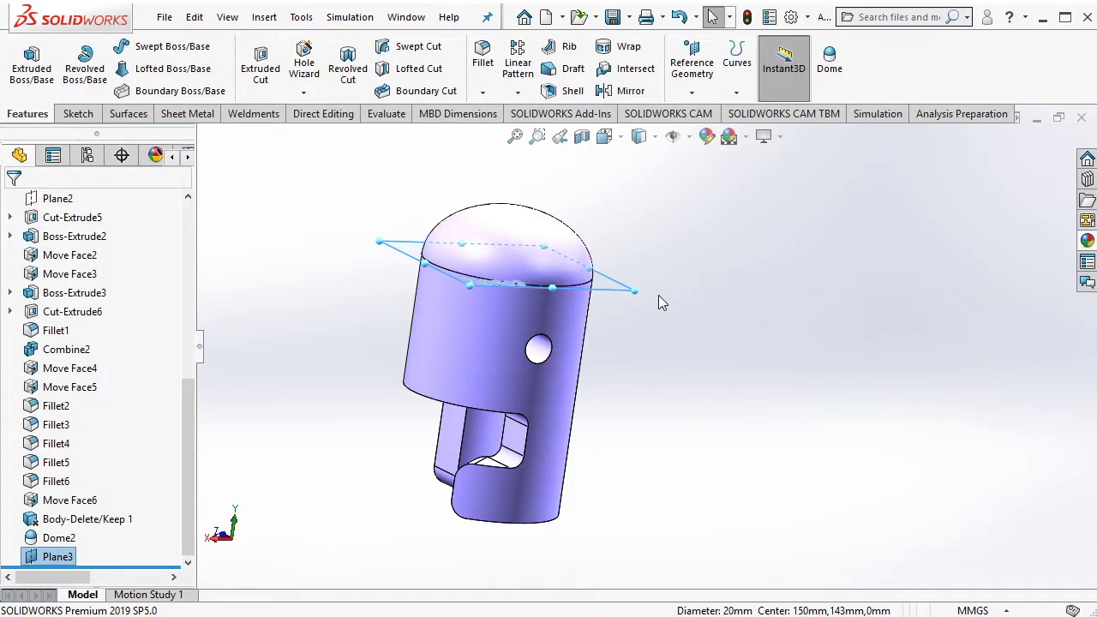
right_click(632, 290)
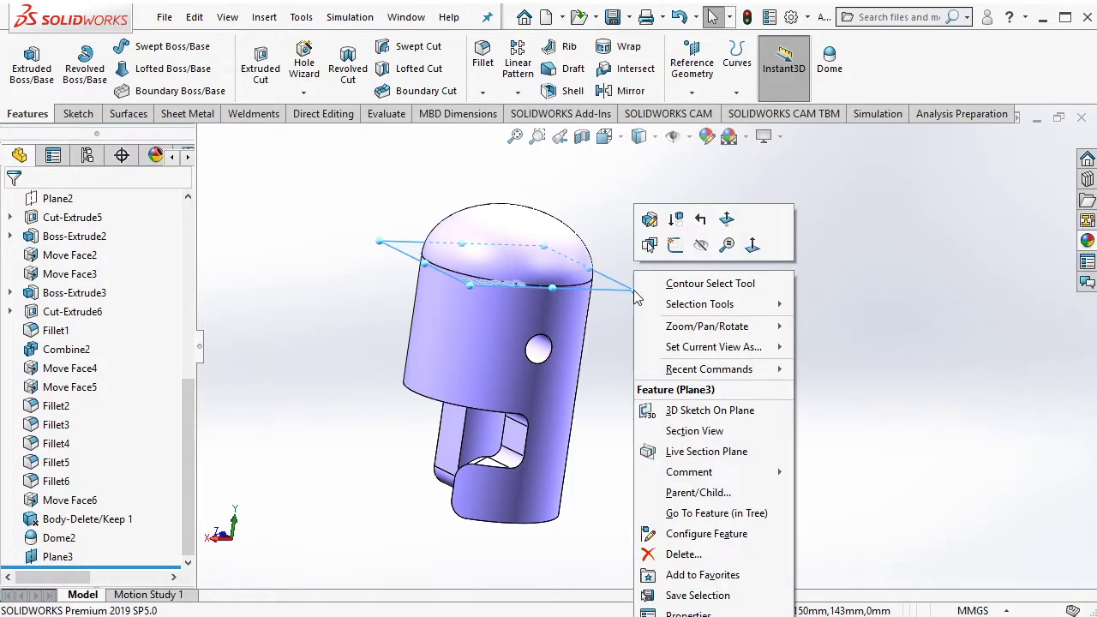
left_click(675, 245)
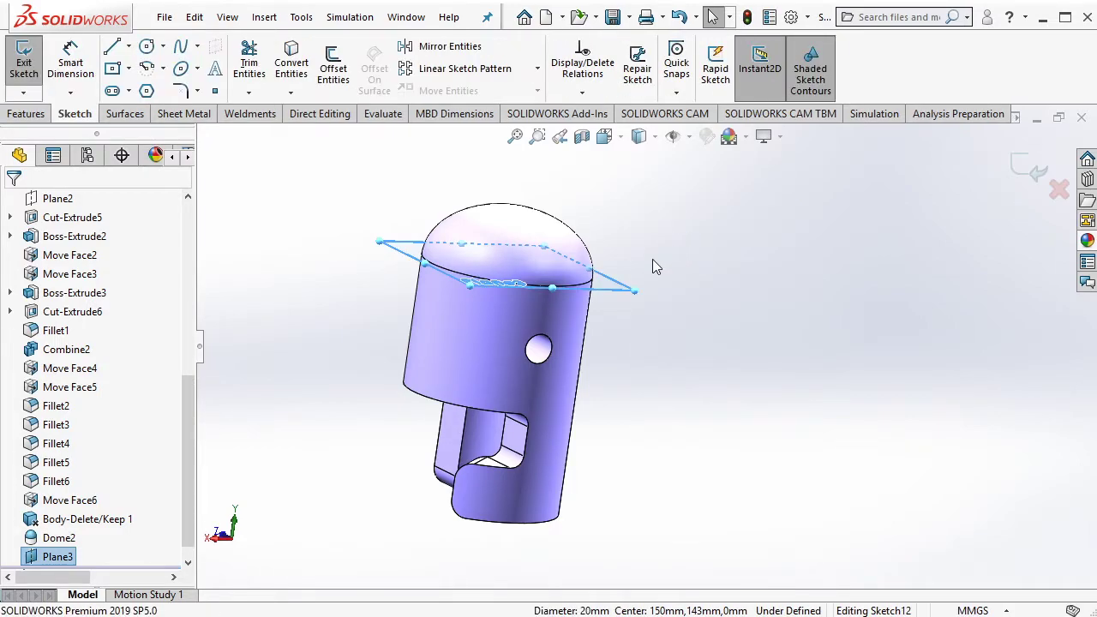
scroll(589, 291, "down", 2)
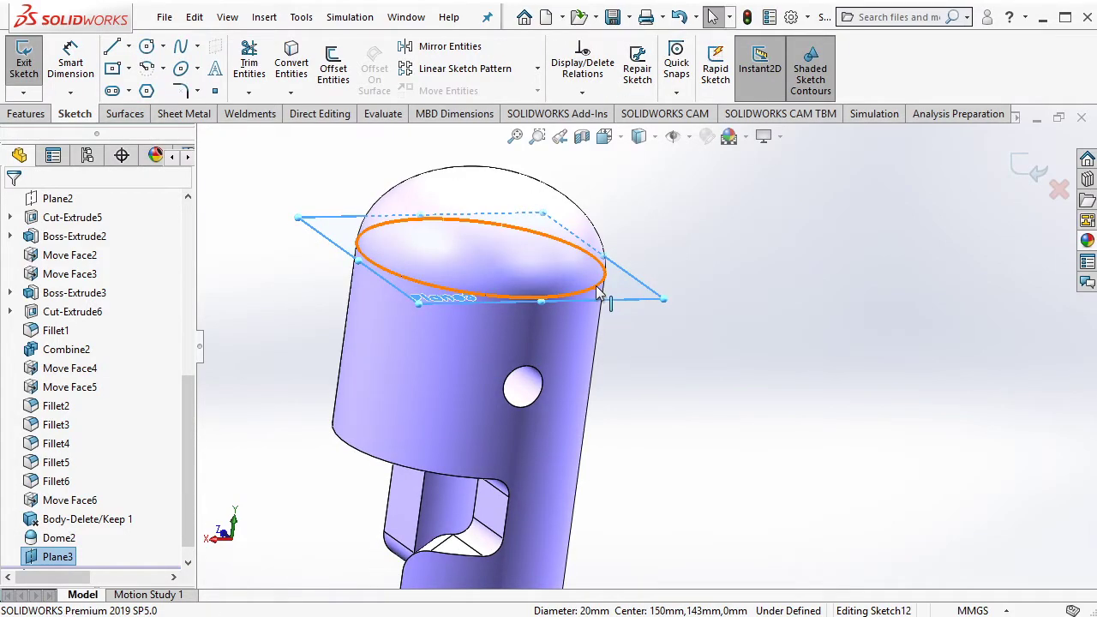
left_click(598, 291)
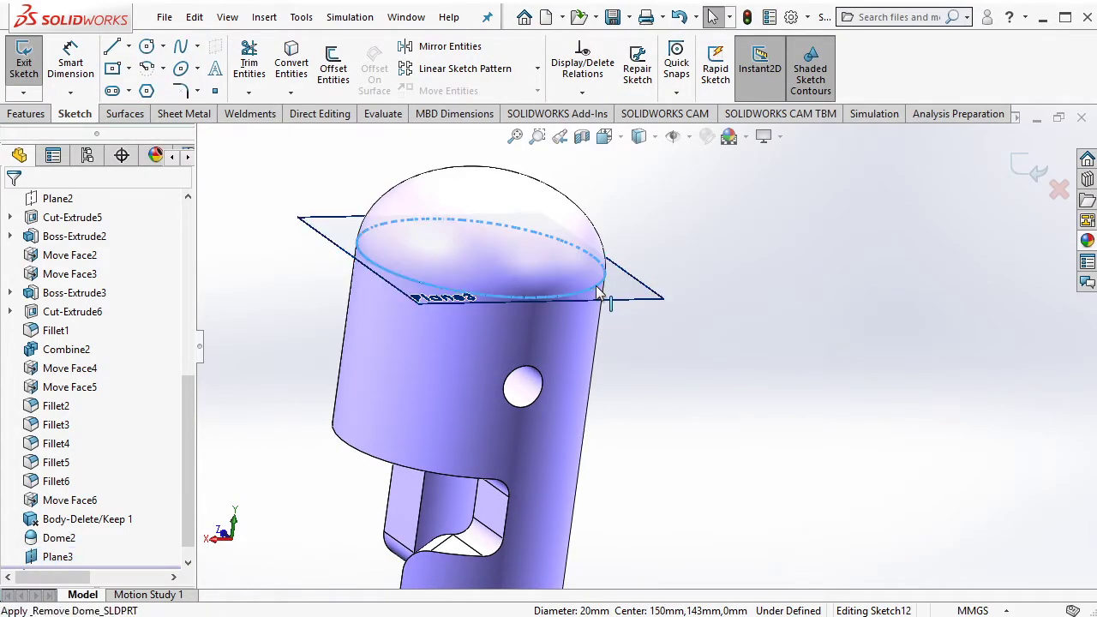
left_click(291, 61)
Extrude-cut the sketch Through All to remove the dome
left_click(26, 113)
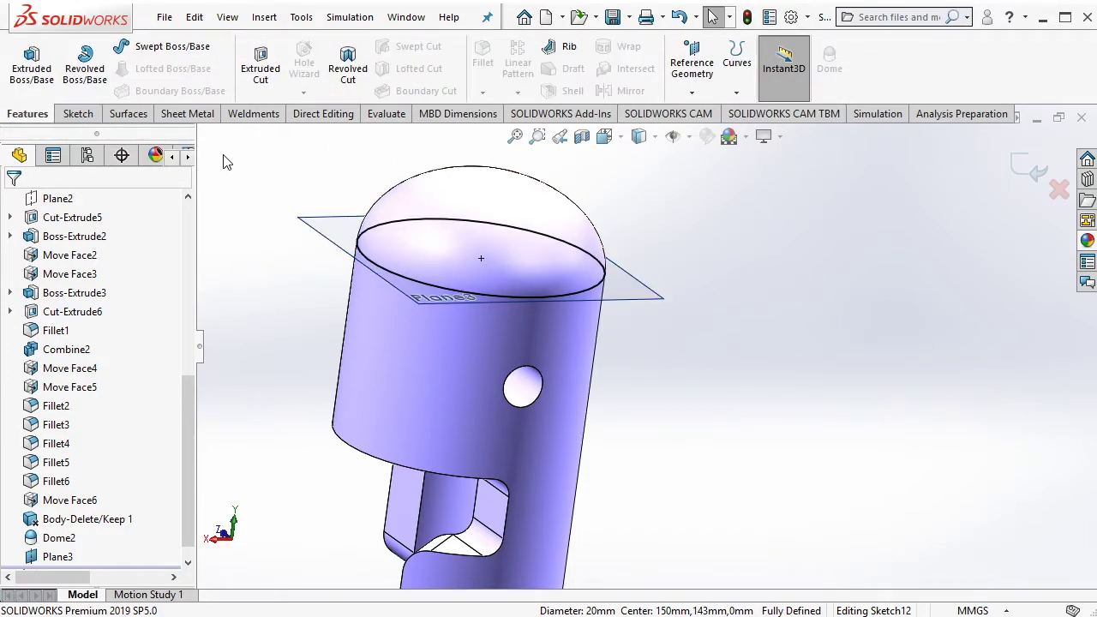
left_click(260, 68)
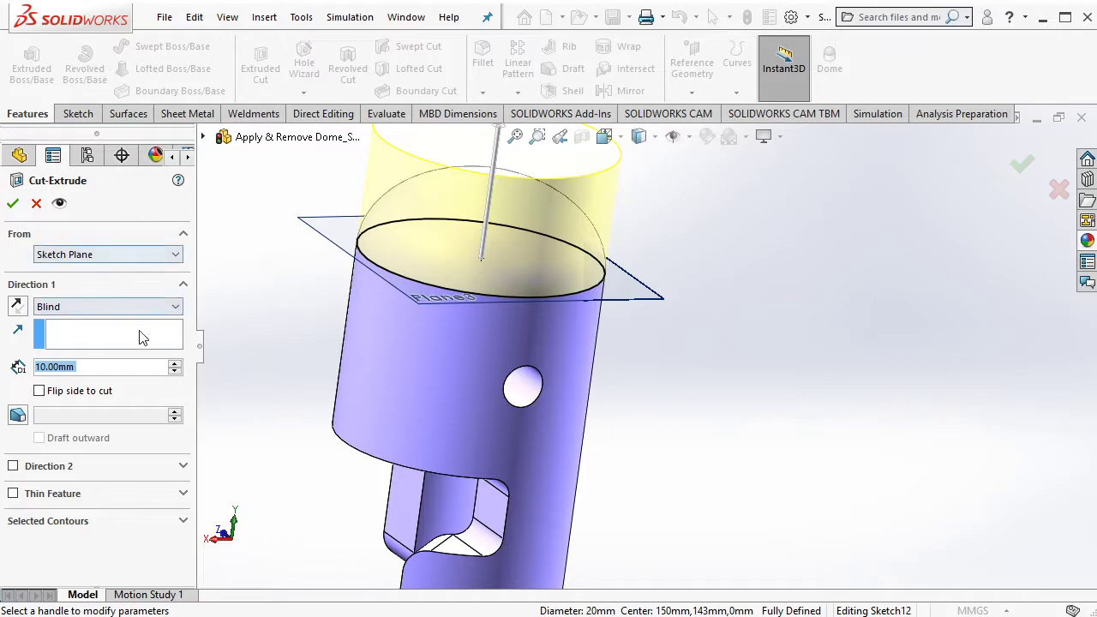
left_click(138, 306)
left_click(122, 332)
left_click(137, 305)
left_click(60, 320)
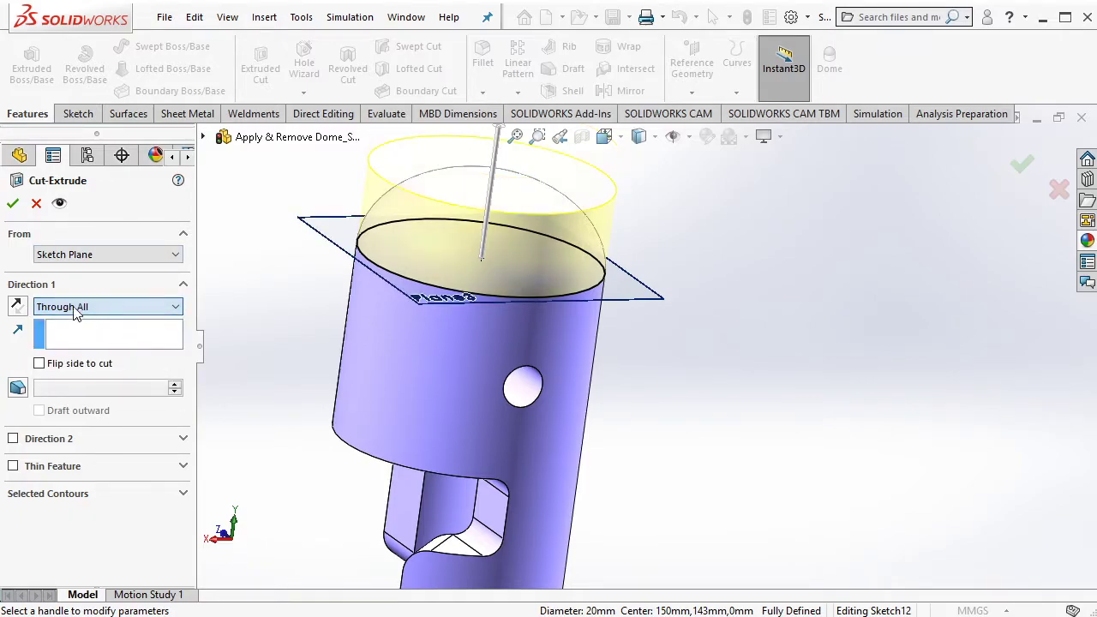
left_click(12, 203)
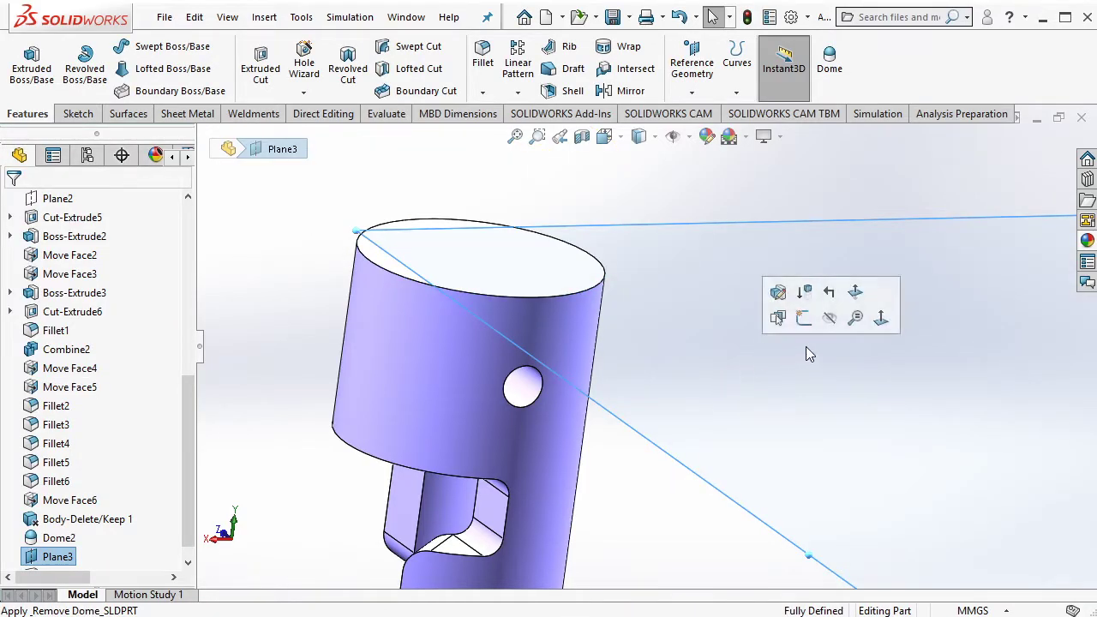
Hide Plane3 in the model view
left_click(655, 472)
left_click(655, 471)
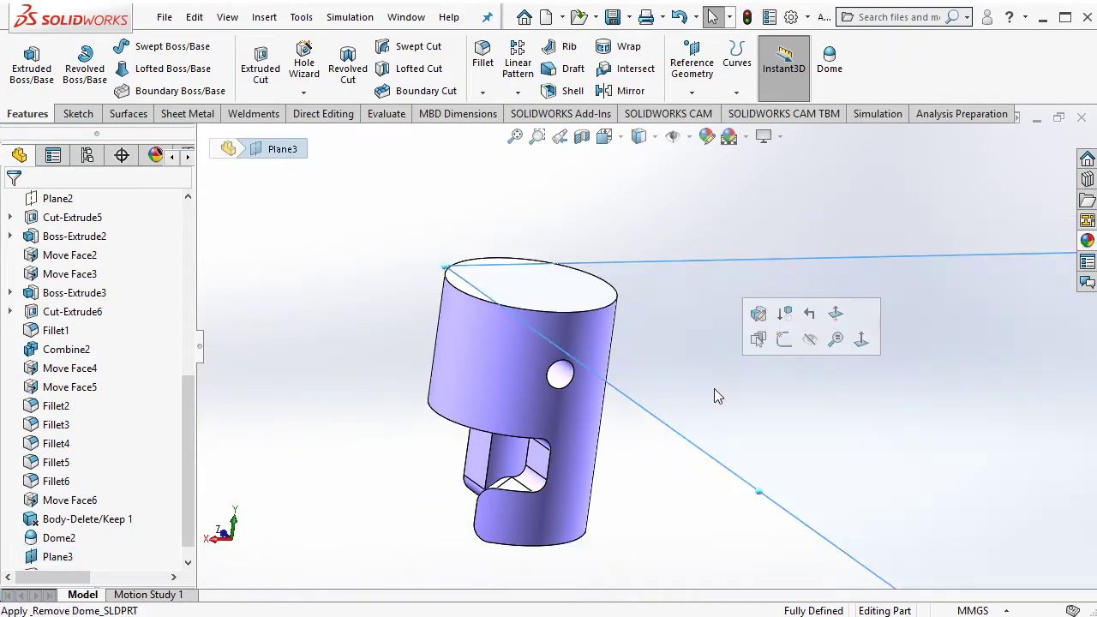
left_click(814, 343)
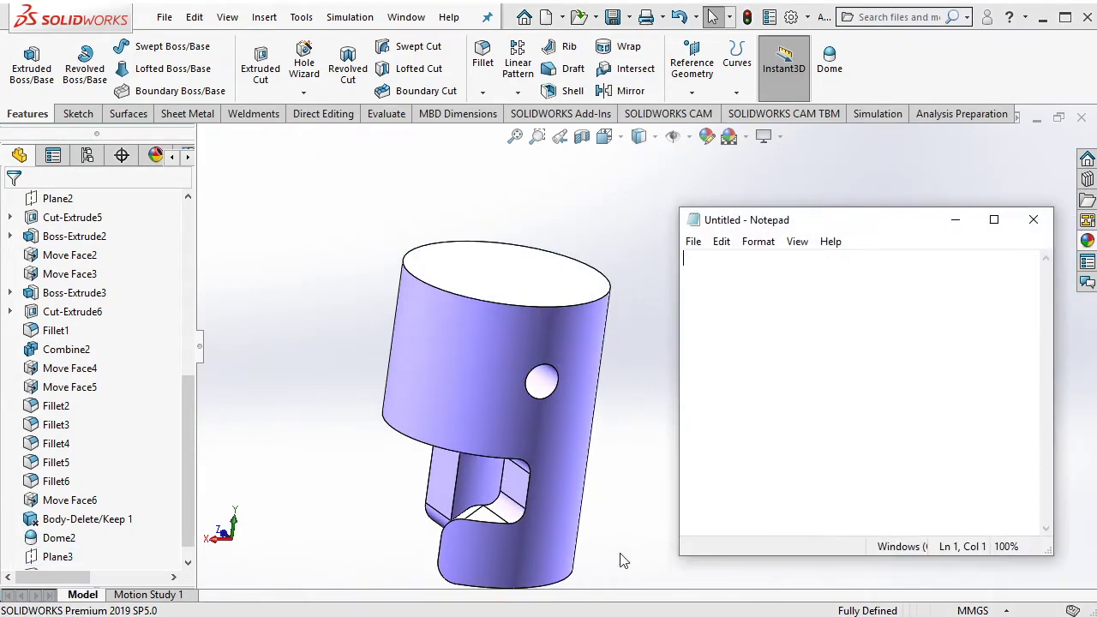
Write a Notepad note about using extrude cut on neutral 3D formats like Parasolid
type("extr")
type("ude cut if you")
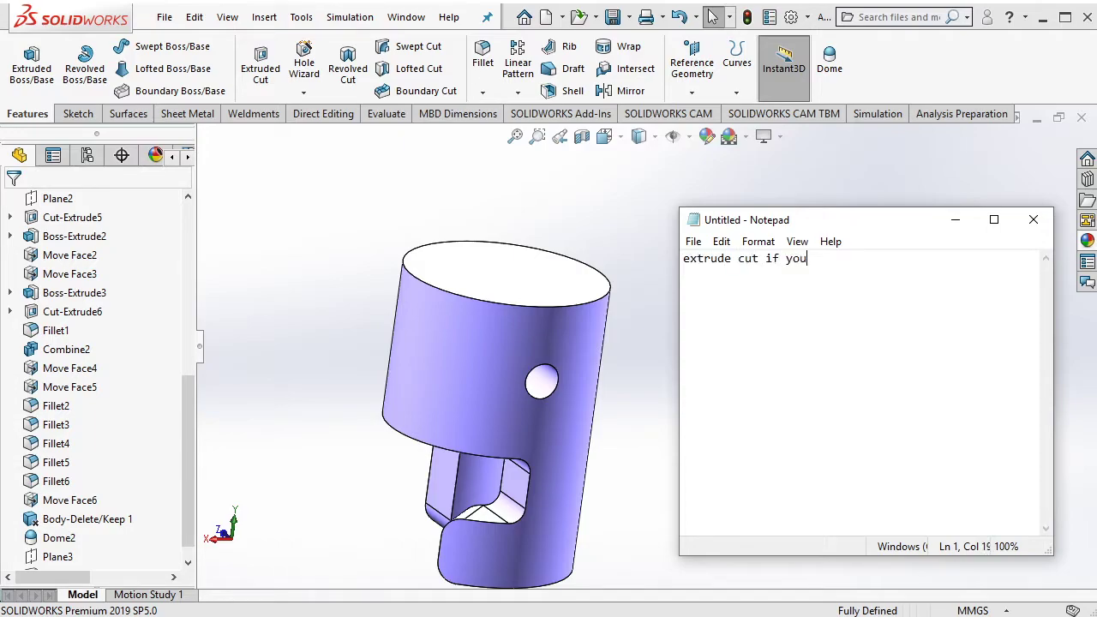
type("r")
type("n neutral ")
type("3D for")
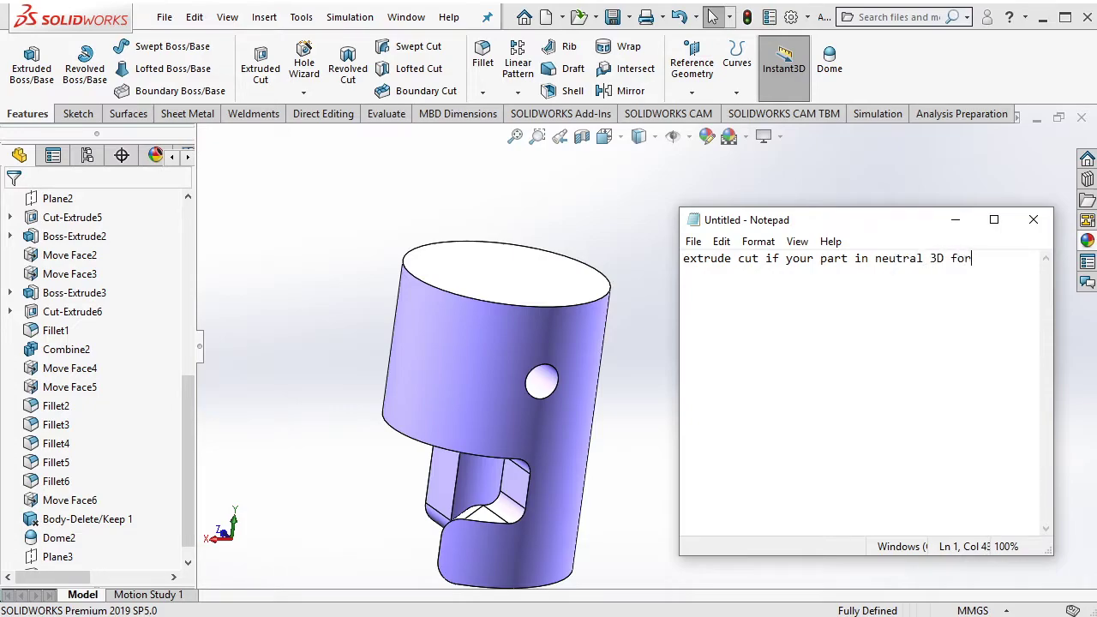
type("mat")
key("Return")
type("uch as : STEP, IGES")
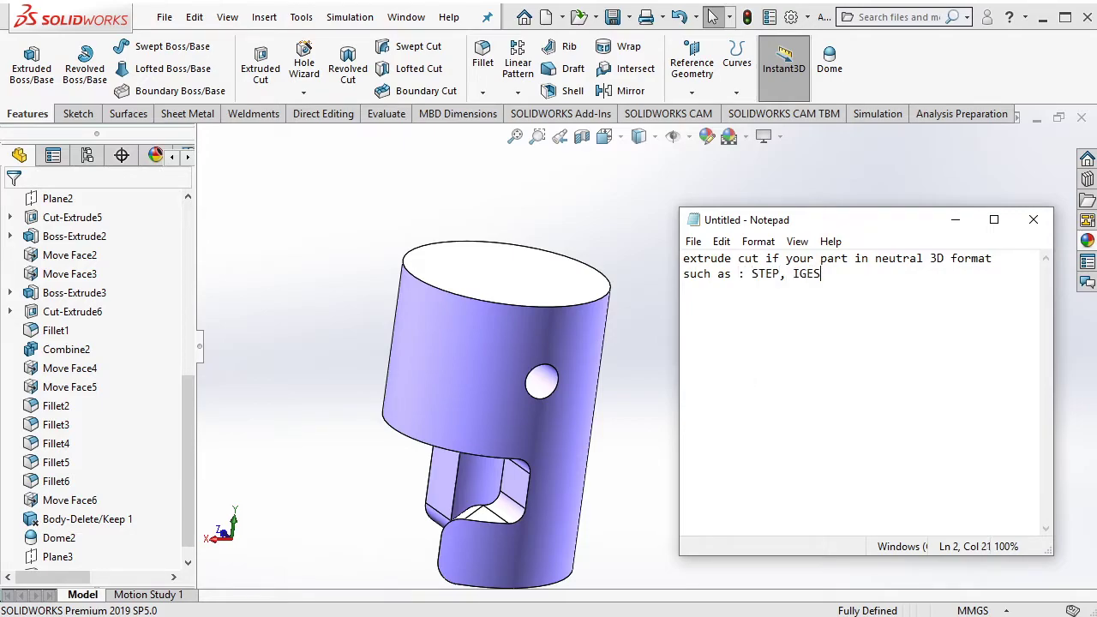
type("Parasolid")
key("Return")
key("Return")
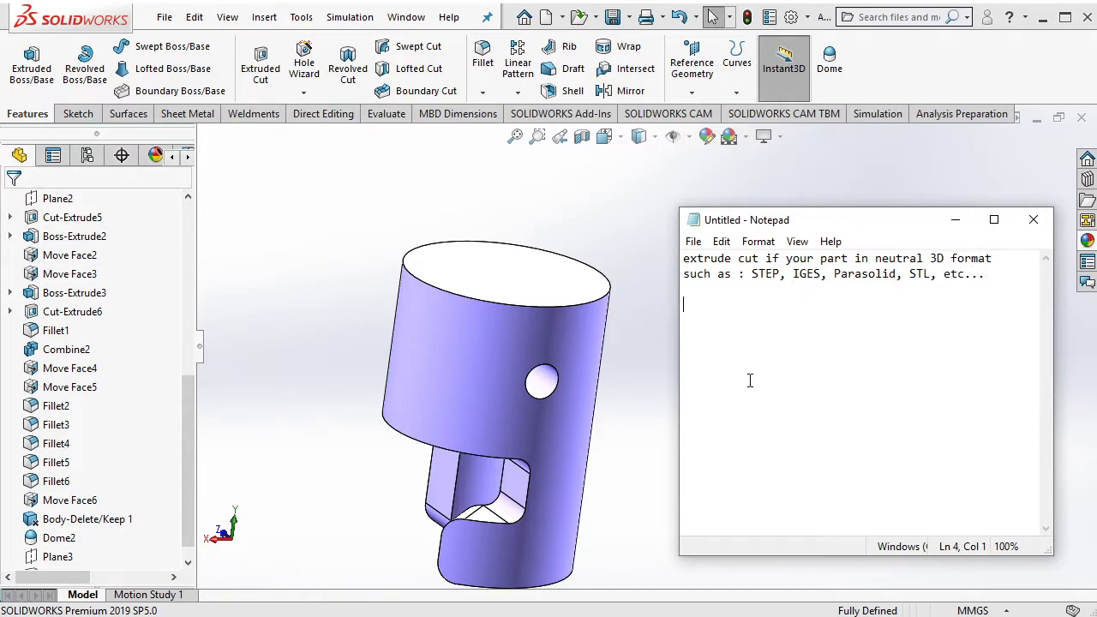
Replace the note with 'That's all' and 'Enjoy !' on separate lines
key("ctrl+a")
key("BackSpace")
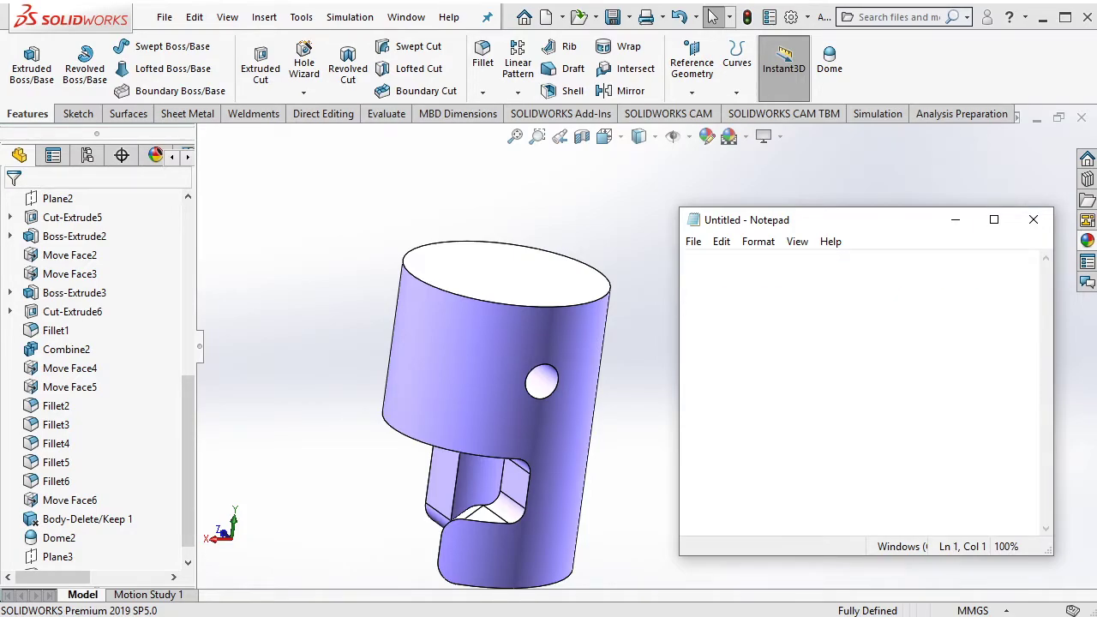
type("That's al")
type("l")
key("Return")
key("Return")
type("Enj")
type("oy !")
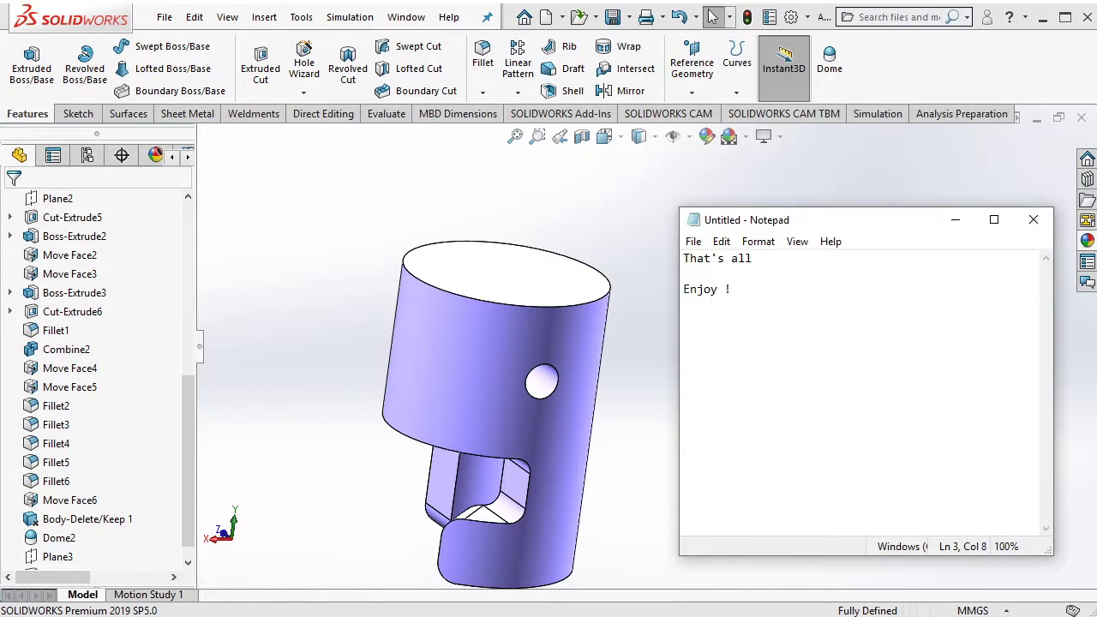